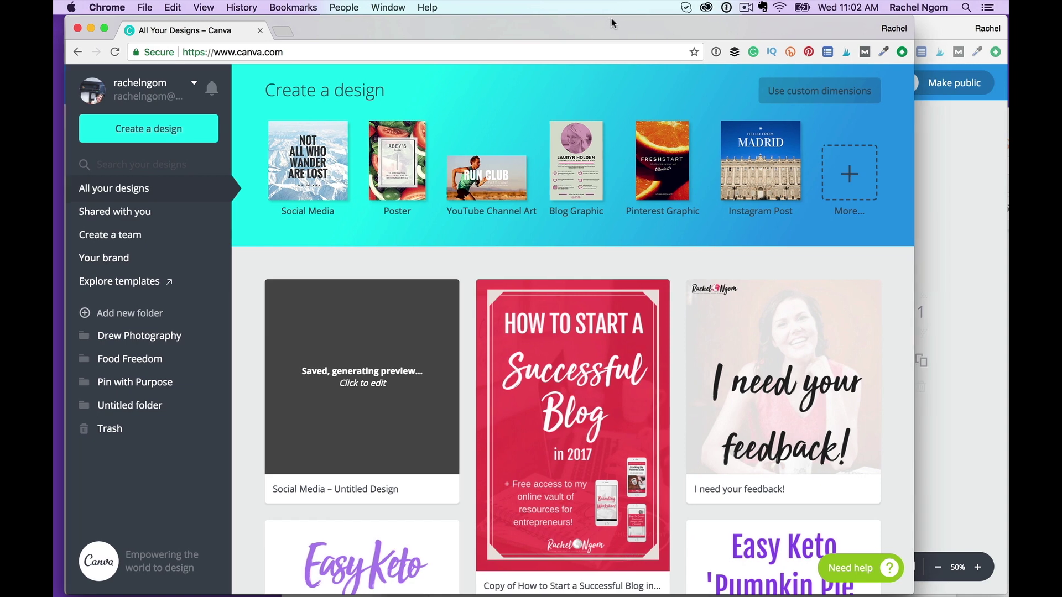
Start a new blank Pinterest Graphic design from the Create a design thumbnails.
{"action": "left_click_drag", "start_coordinate": [612, 19], "coordinate": [603, 15]}
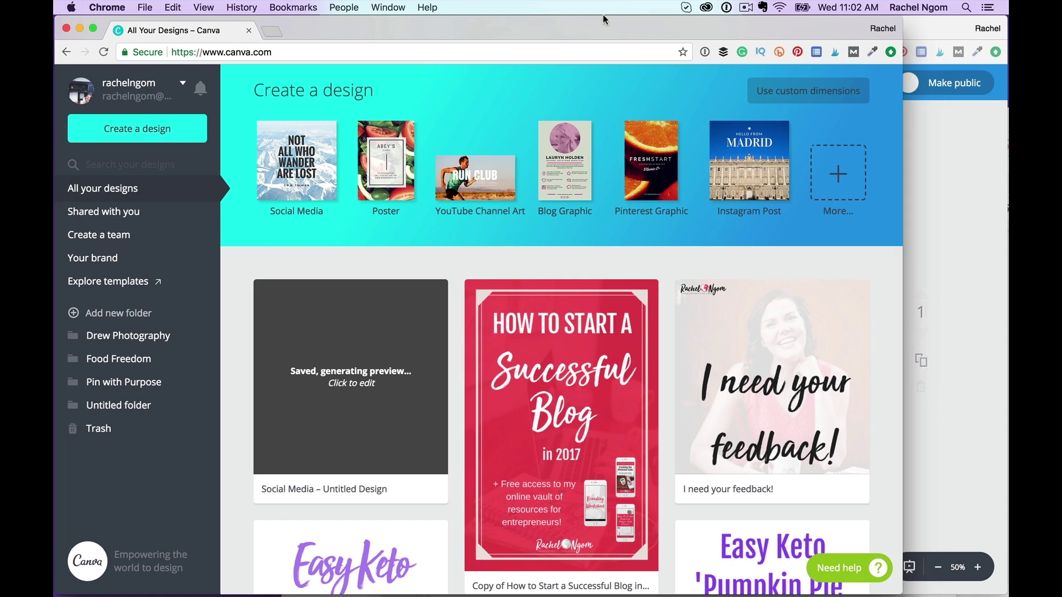
{"action": "left_click", "coordinate": [638, 157]}
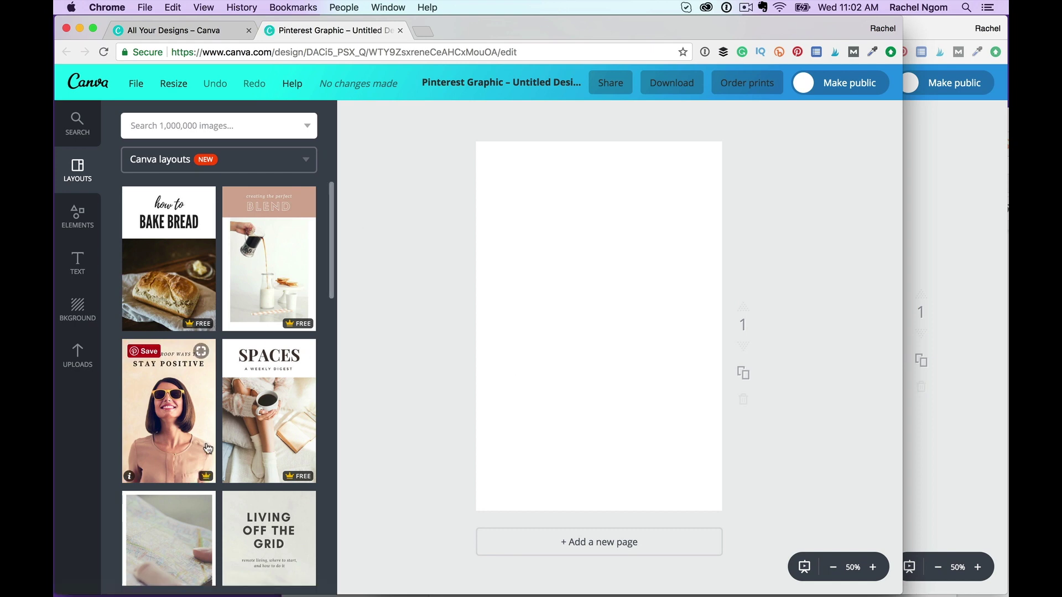
Apply the dark Father's Day 'Daddy, Father, Papa' layout from the Layouts panel.
{"action": "scroll", "coordinate": [247, 421], "scroll_direction": "down", "scroll_amount": 5}
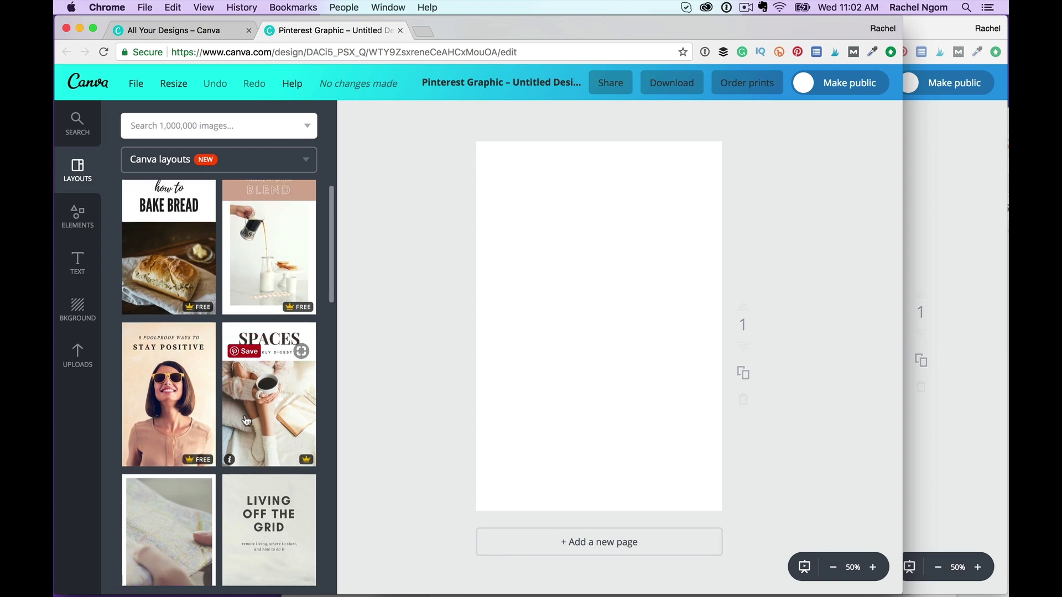
{"action": "scroll", "coordinate": [246, 420], "scroll_direction": "down", "scroll_amount": 5}
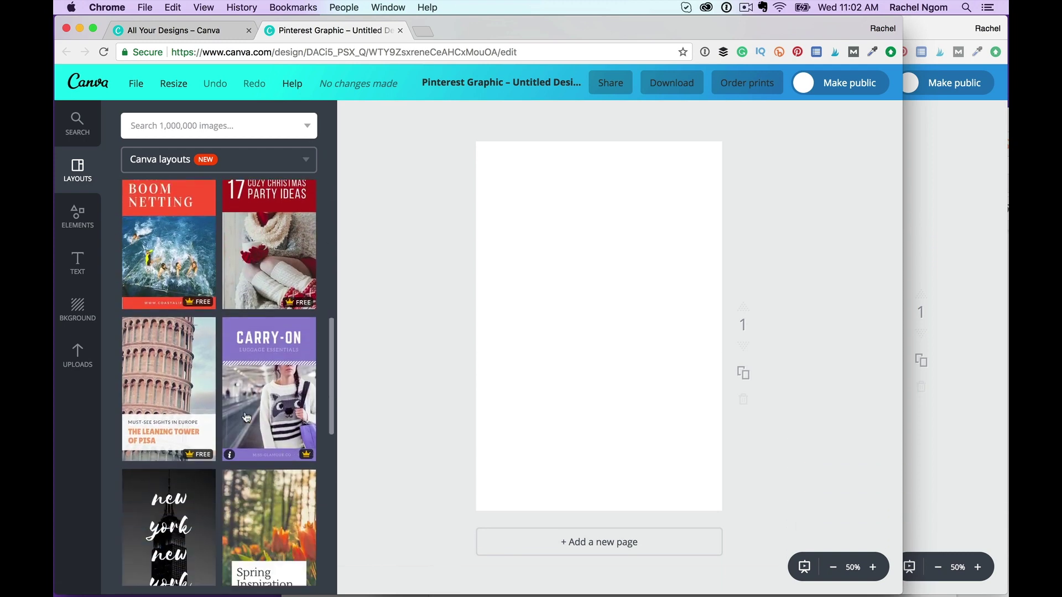
{"action": "scroll", "coordinate": [247, 417], "scroll_direction": "down", "scroll_amount": 5}
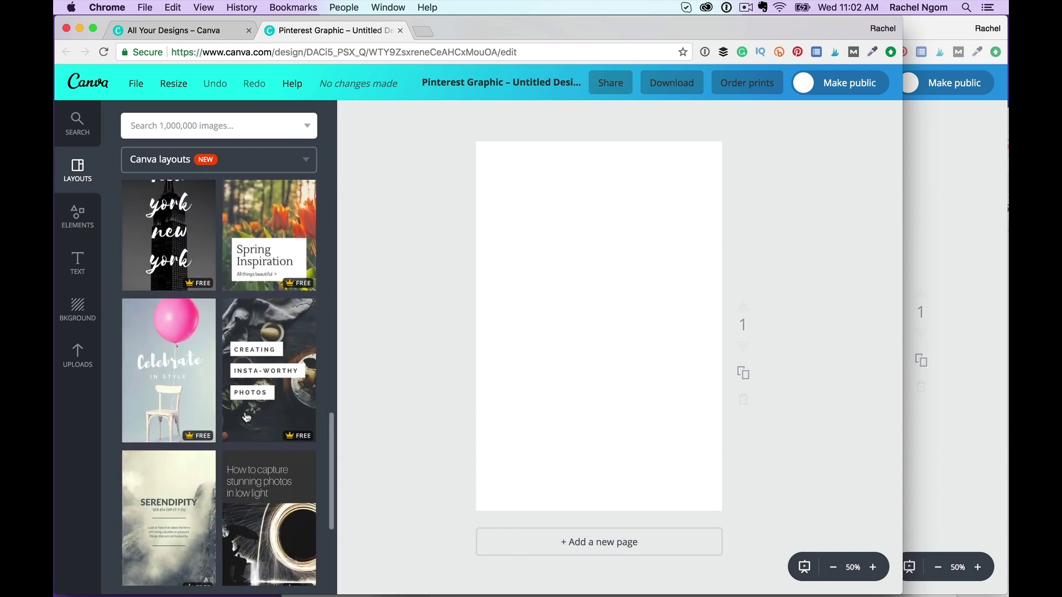
{"action": "scroll", "coordinate": [247, 417], "scroll_direction": "down", "scroll_amount": 10}
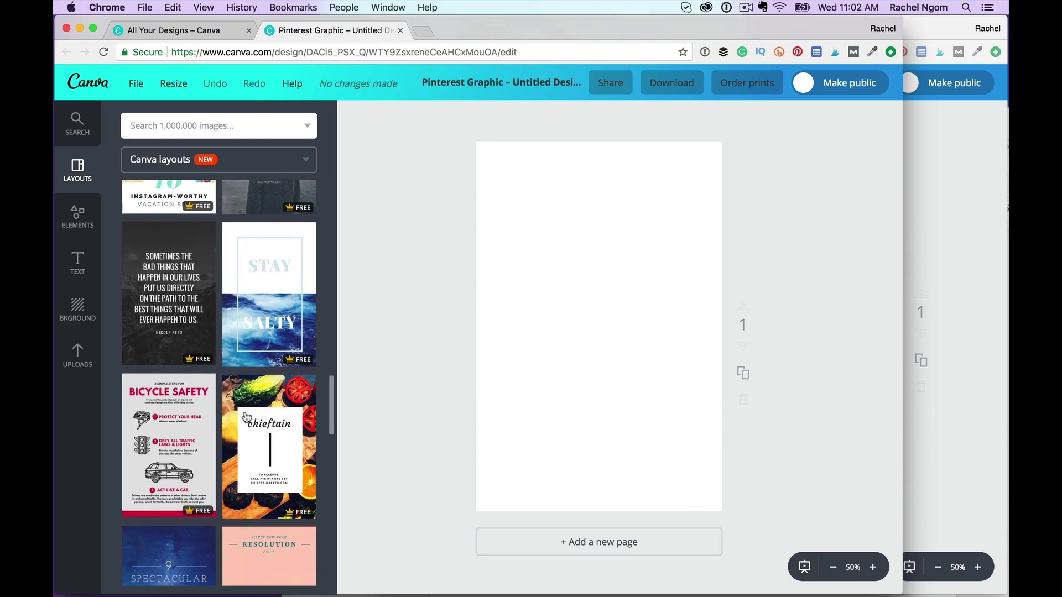
{"action": "scroll", "coordinate": [247, 417], "scroll_direction": "down", "scroll_amount": 10}
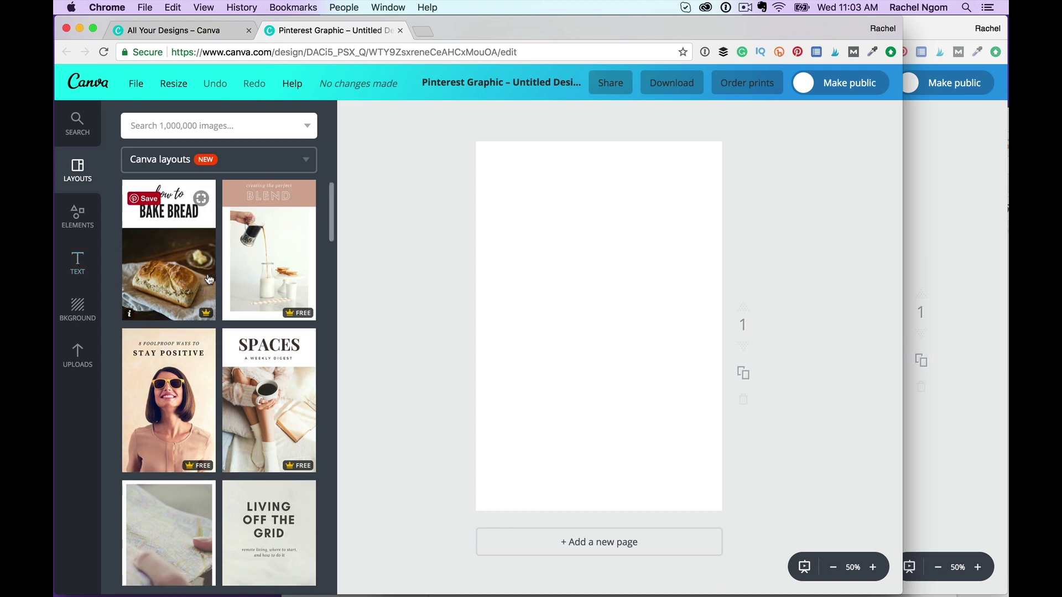
{"action": "scroll", "coordinate": [209, 279], "scroll_direction": "down", "scroll_amount": 6}
{"action": "scroll", "coordinate": [209, 278], "scroll_direction": "down", "scroll_amount": 7}
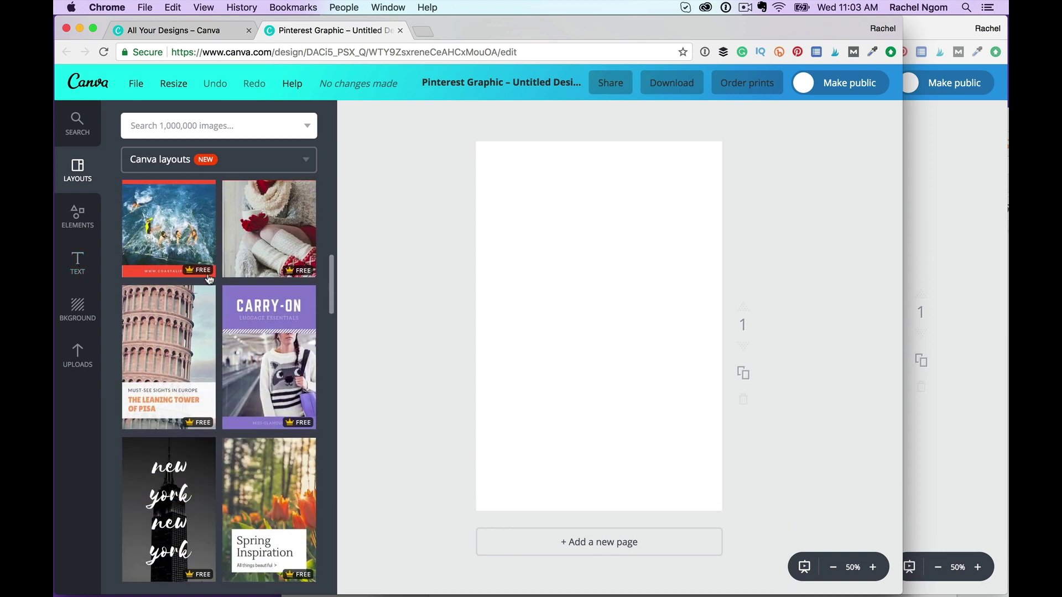
{"action": "scroll", "coordinate": [209, 271], "scroll_direction": "down", "scroll_amount": 10}
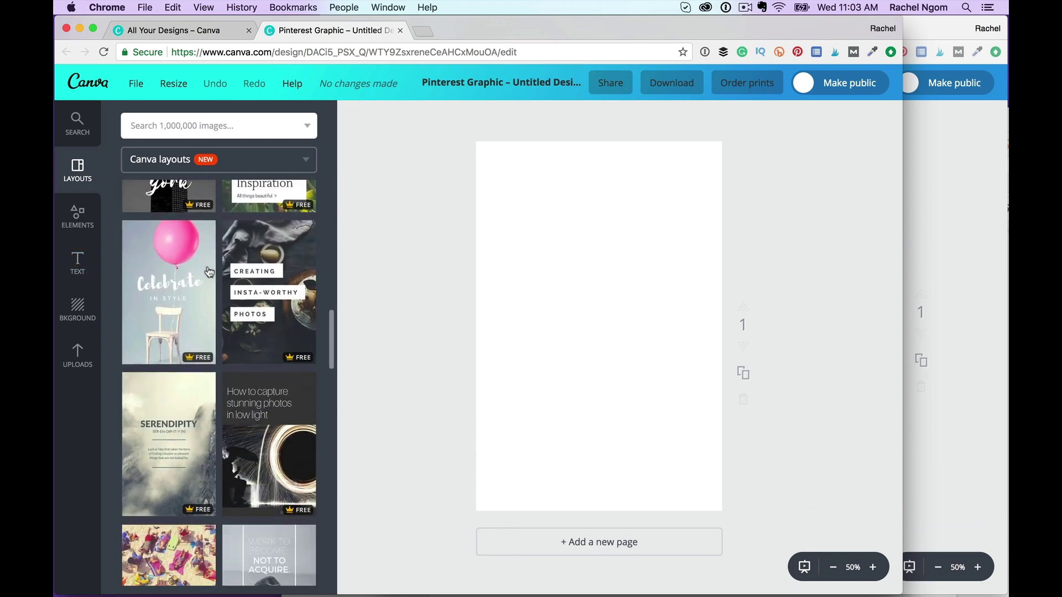
{"action": "scroll", "coordinate": [209, 271], "scroll_direction": "down", "scroll_amount": 10}
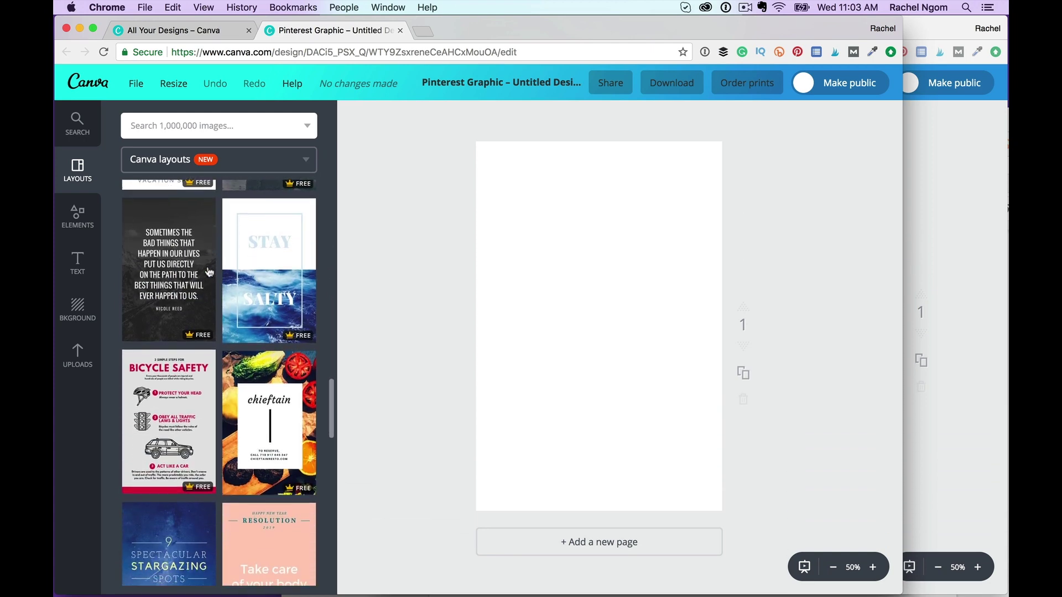
{"action": "left_click", "coordinate": [299, 255]}
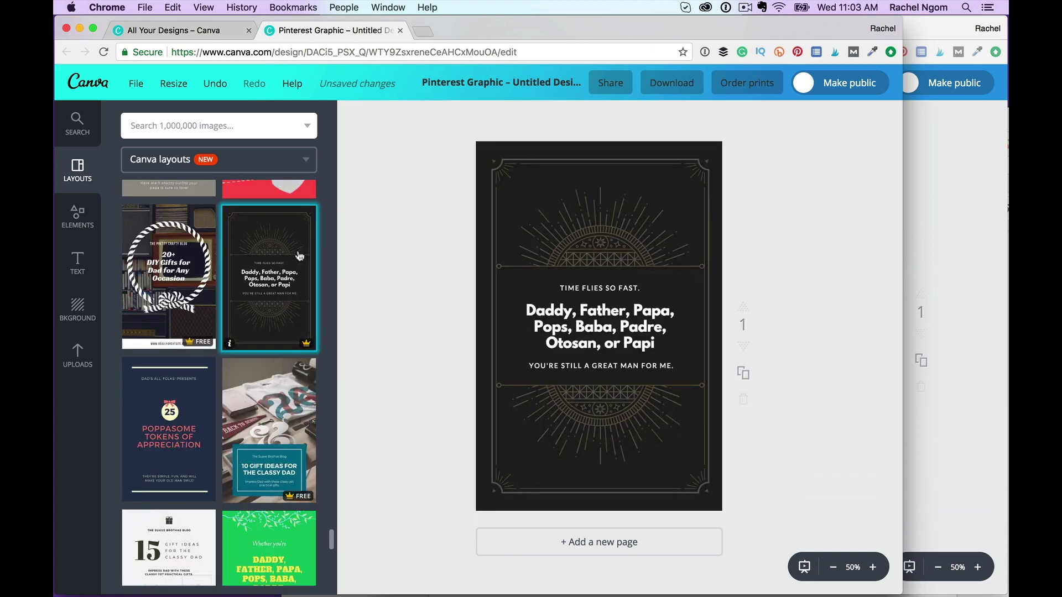
Delete the top and bottom sunburst ornaments from the layout.
{"action": "left_click", "coordinate": [575, 244]}
{"action": "key", "text": "Delete"}
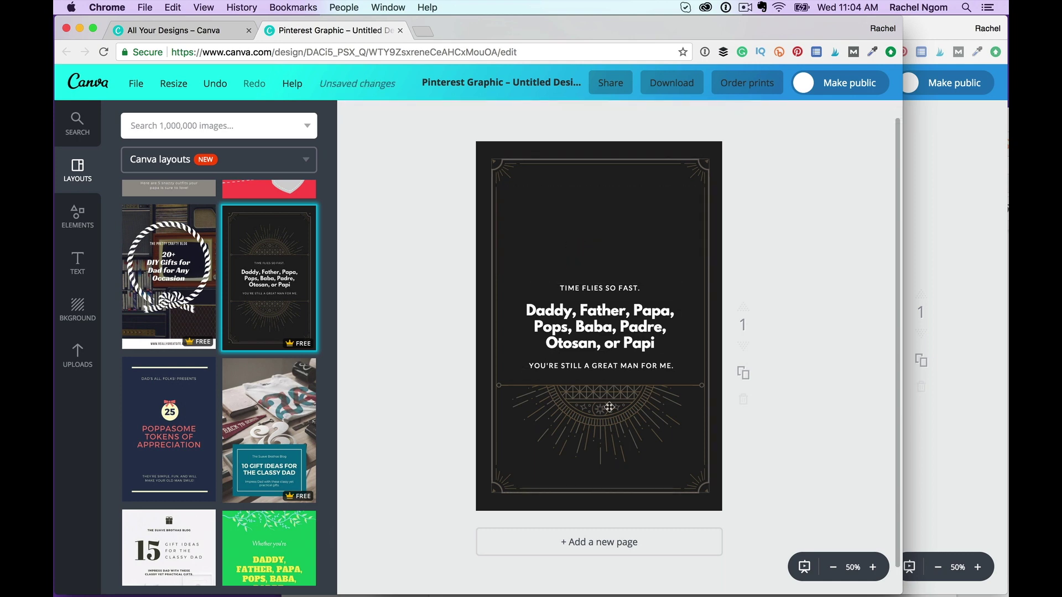
{"action": "left_click", "coordinate": [605, 418]}
{"action": "key", "text": "Delete"}
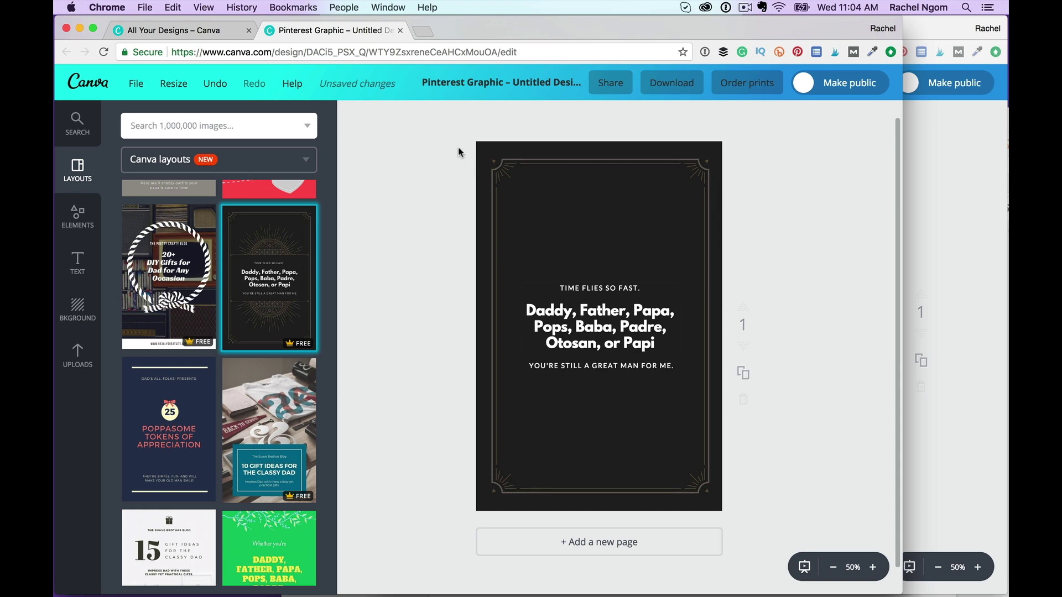
Change the page background to the red brand colour.
{"action": "left_click", "coordinate": [479, 148]}
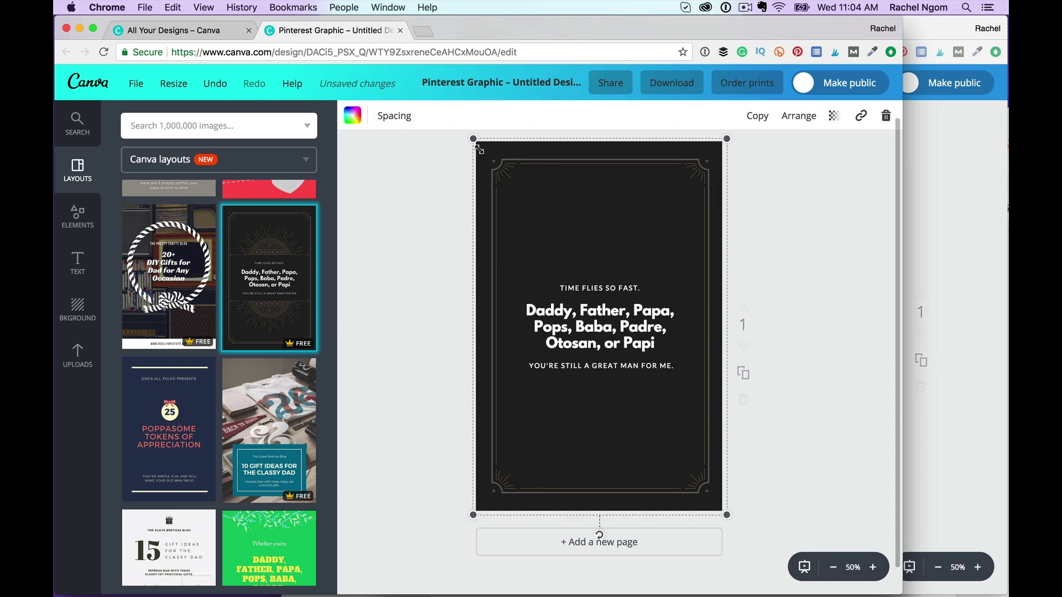
{"action": "left_click", "coordinate": [352, 116]}
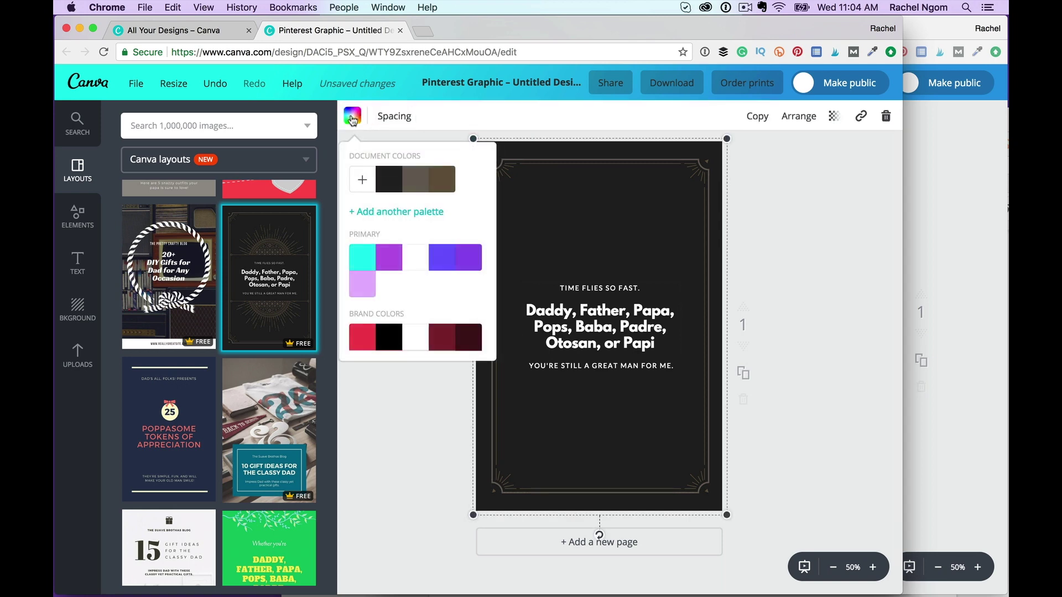
{"action": "scroll", "coordinate": [364, 289], "scroll_direction": "down", "scroll_amount": 2}
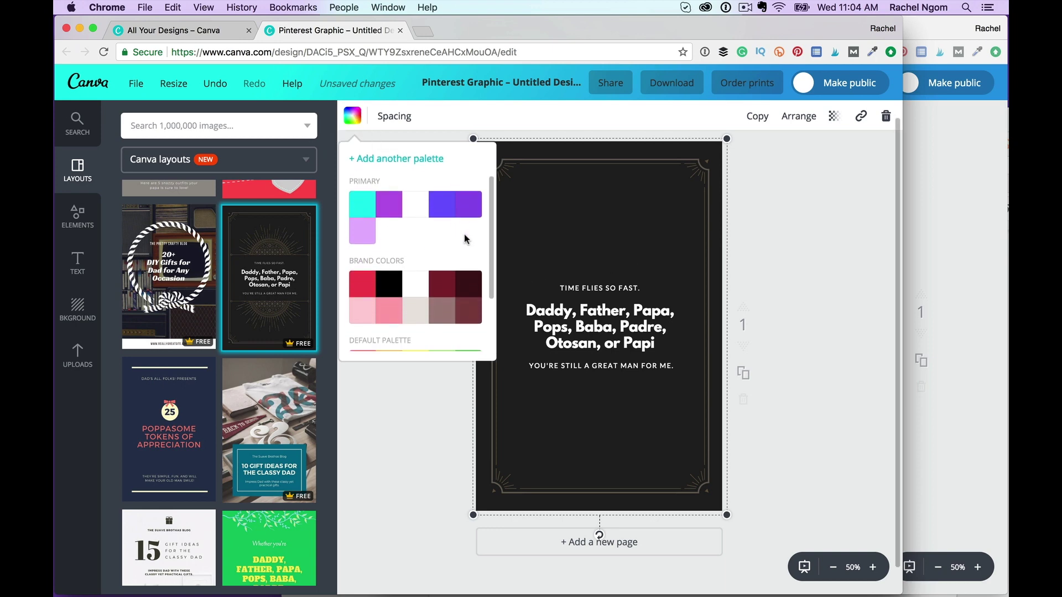
{"action": "scroll", "coordinate": [466, 239], "scroll_direction": "down", "scroll_amount": 2}
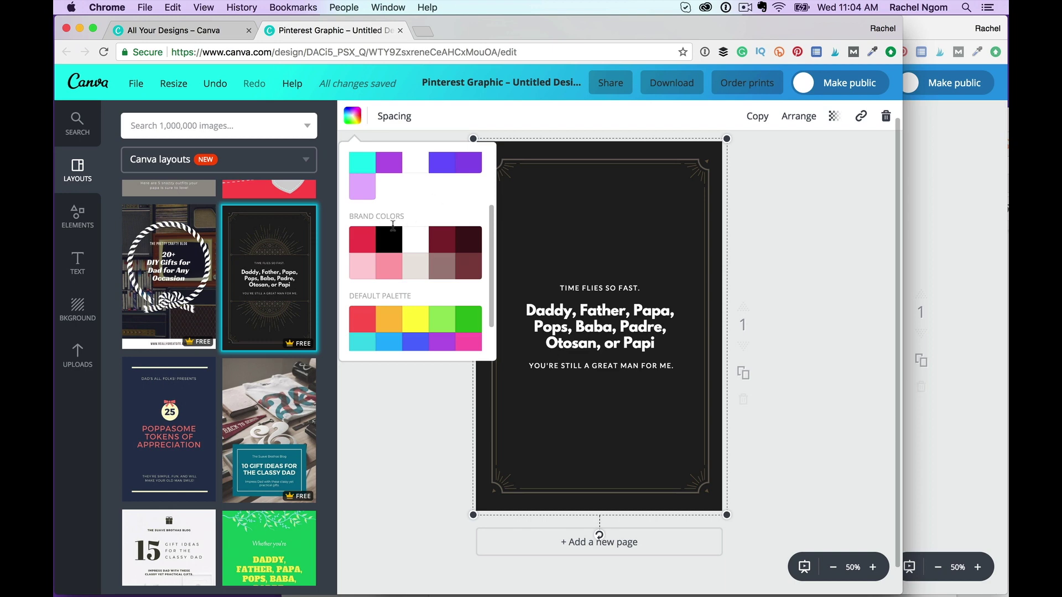
{"action": "left_click", "coordinate": [369, 242]}
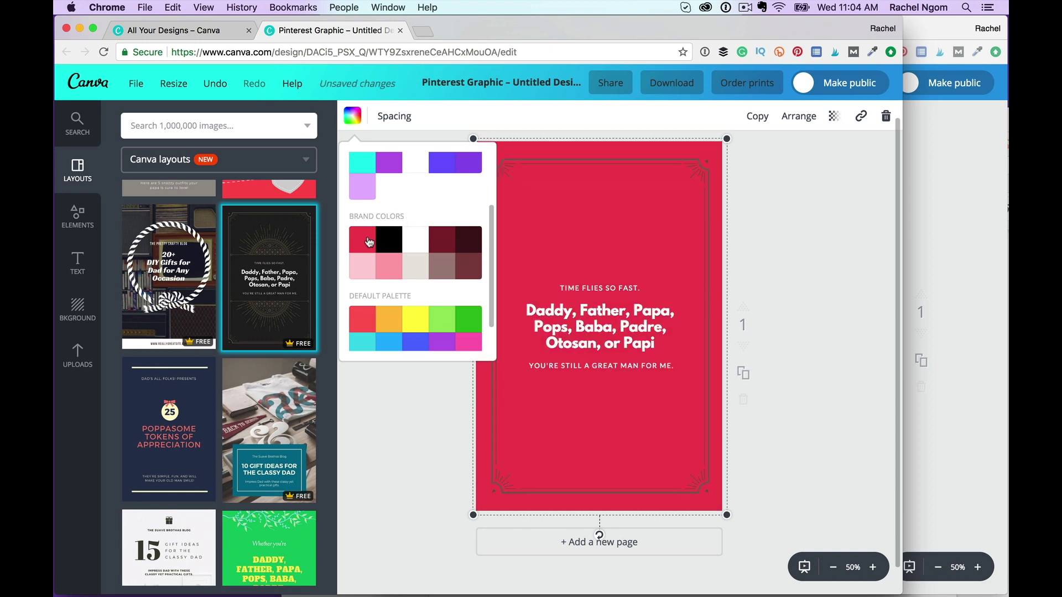
{"action": "scroll", "coordinate": [369, 241], "scroll_direction": "down", "scroll_amount": 2}
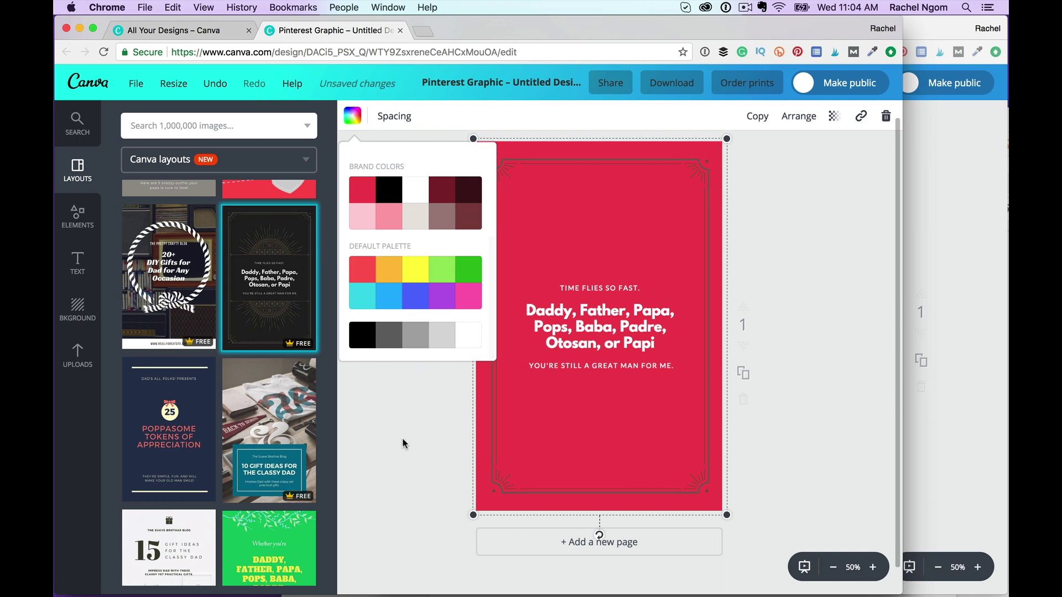
{"action": "left_click", "coordinate": [407, 418]}
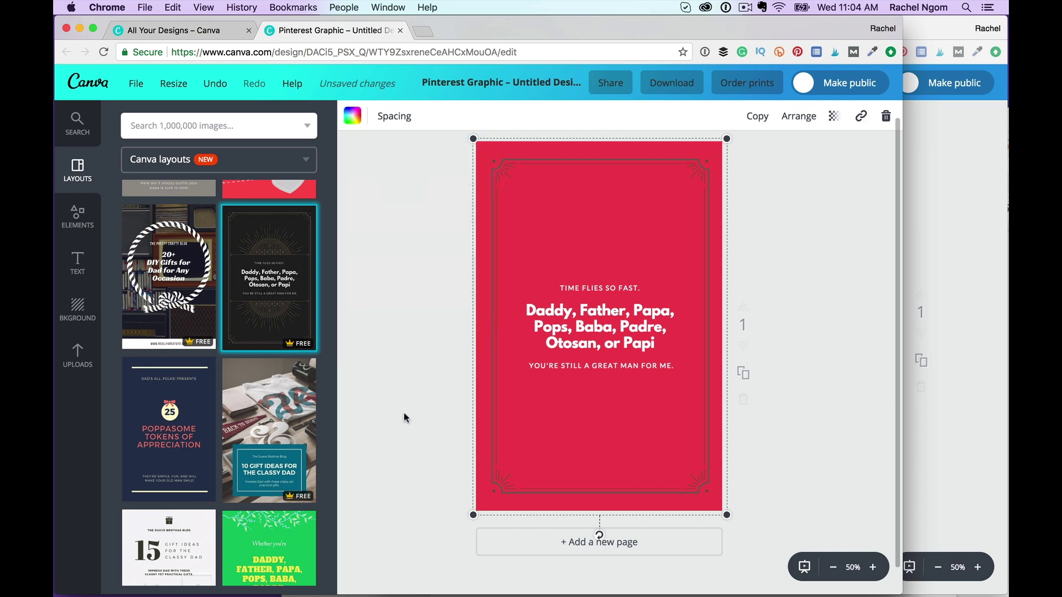
Make the decorative border frame white, including its second brown colour.
{"action": "left_click", "coordinate": [494, 173]}
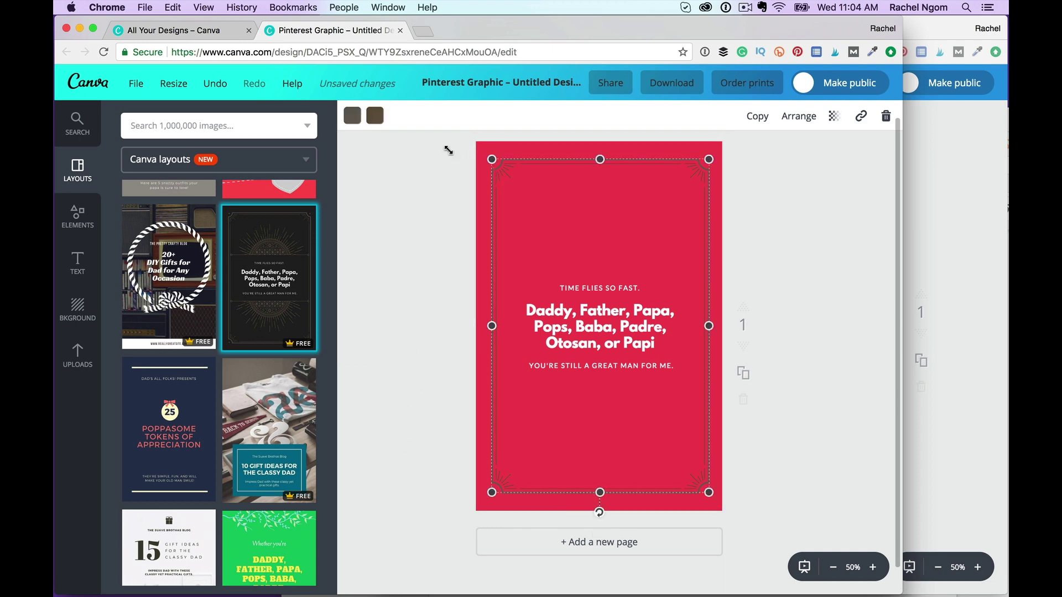
{"action": "left_click", "coordinate": [352, 117]}
{"action": "left_click", "coordinate": [409, 256]}
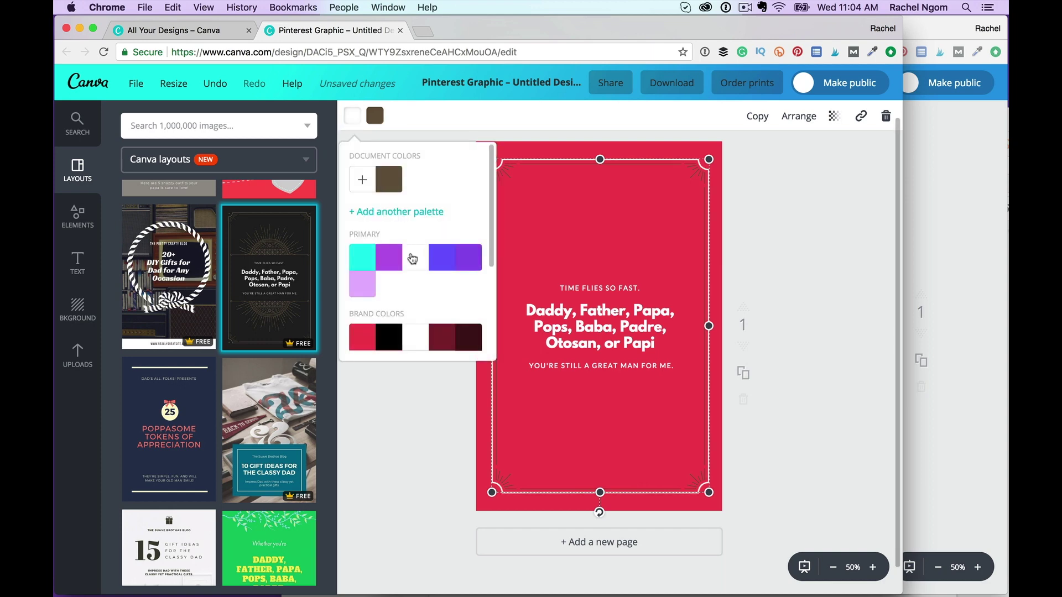
{"action": "left_click", "coordinate": [741, 155]}
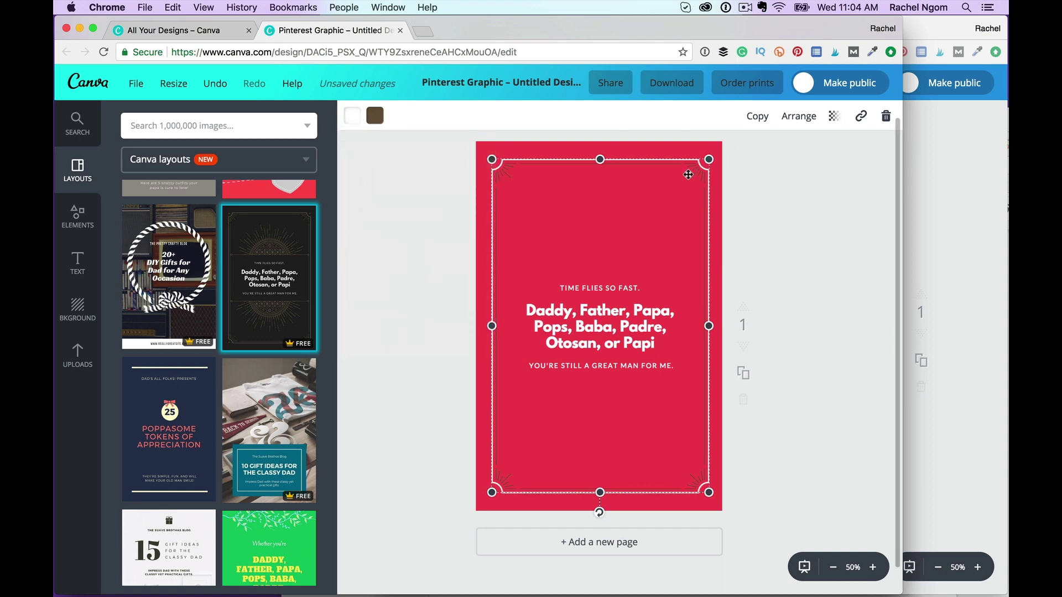
{"action": "left_click", "coordinate": [794, 182]}
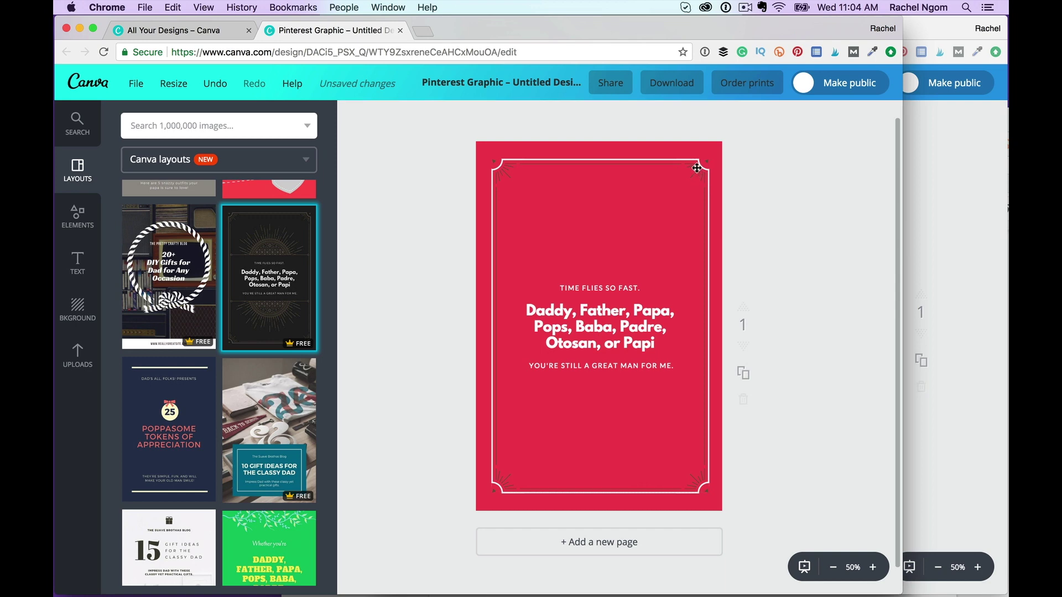
{"action": "left_click", "coordinate": [697, 167]}
{"action": "left_click", "coordinate": [375, 116]}
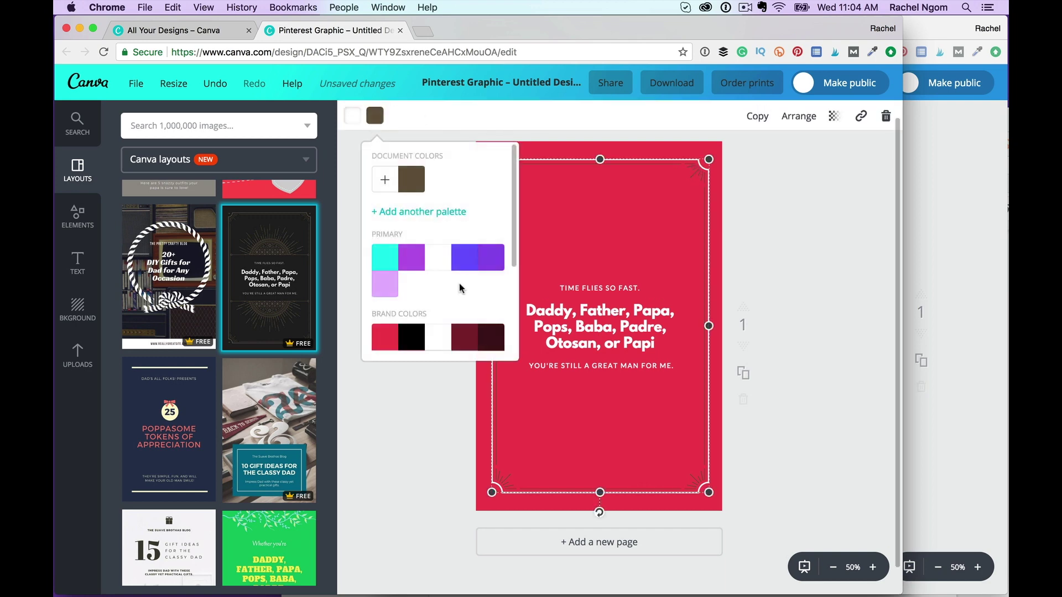
{"action": "left_click", "coordinate": [443, 268]}
{"action": "left_click", "coordinate": [759, 226]}
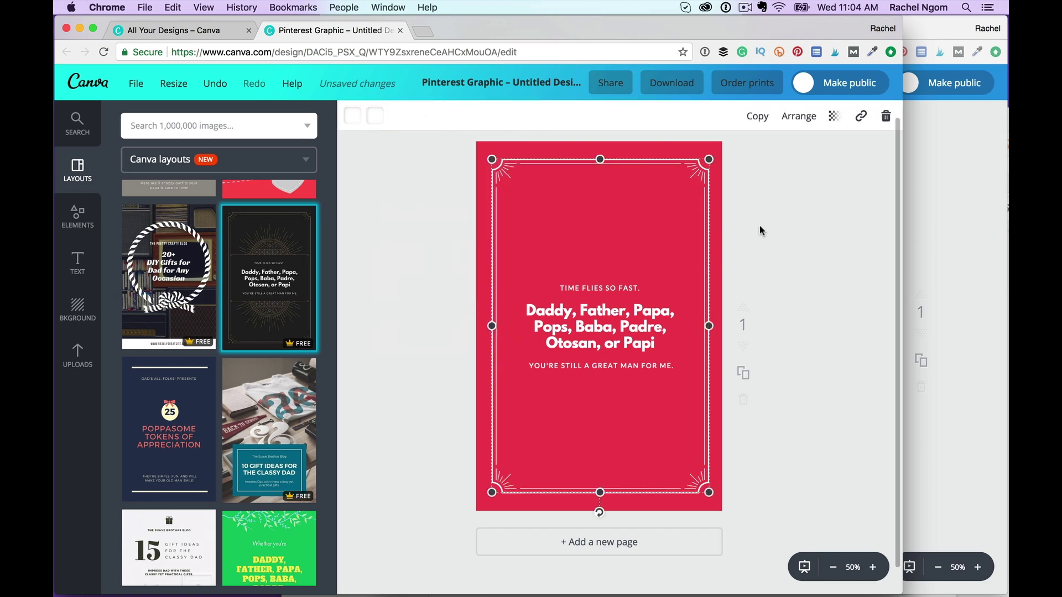
{"action": "left_click", "coordinate": [759, 225]}
Move the reference blog design window to the right and bring the template back to front.
{"action": "left_click", "coordinate": [920, 202]}
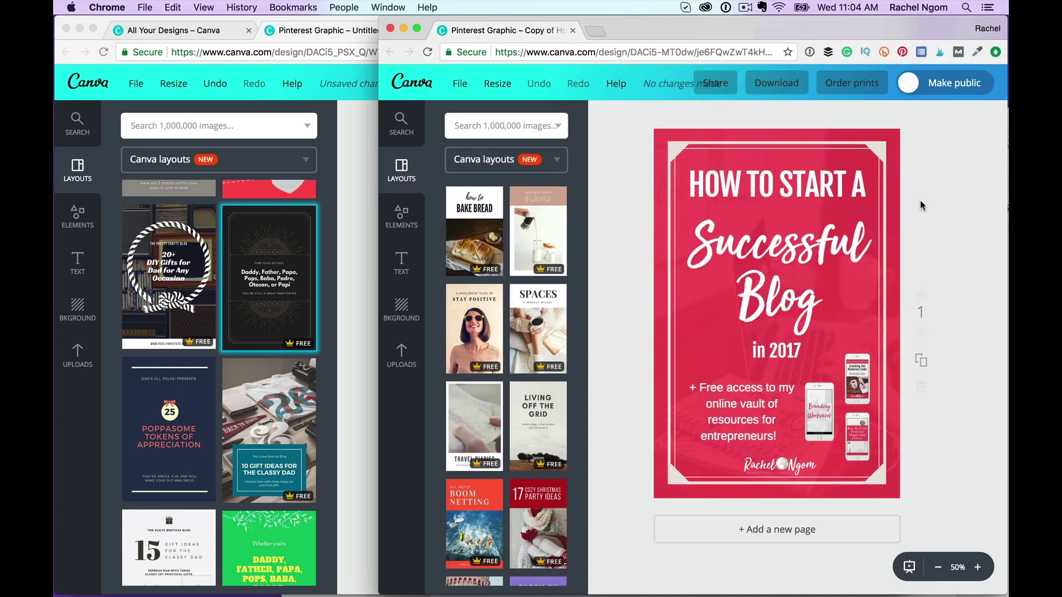
{"action": "left_click_drag", "start_coordinate": [731, 25], "coordinate": [830, 5]}
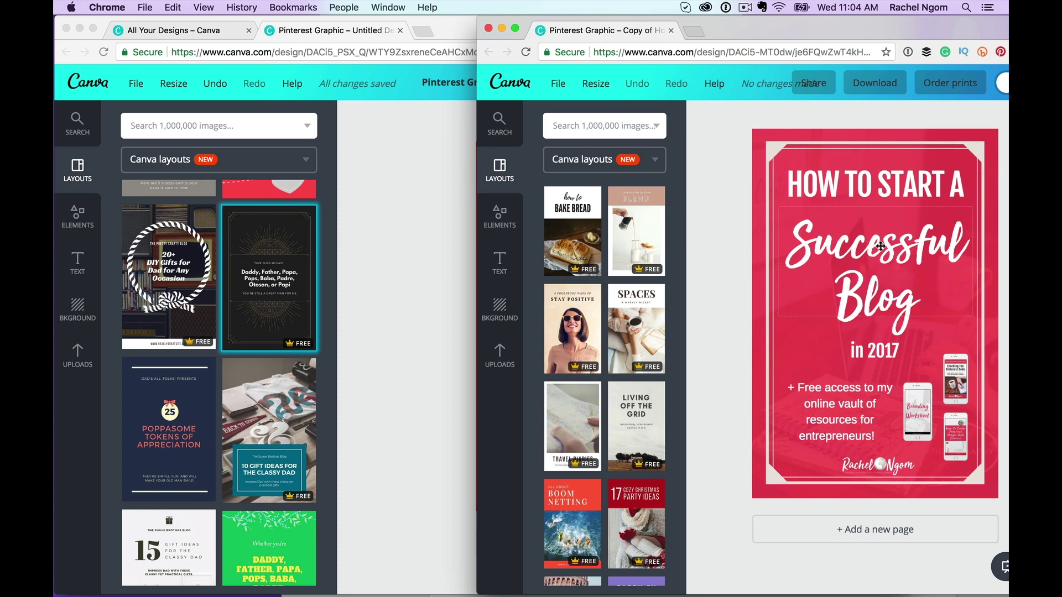
{"action": "left_click", "coordinate": [437, 316]}
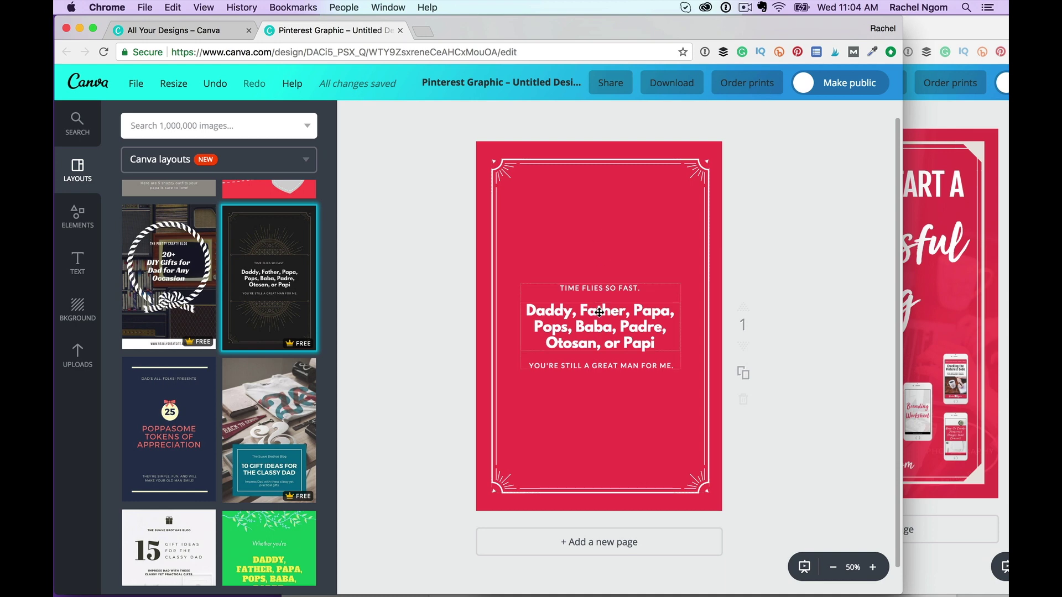
Raise the text group and replace the top line with 'HOW TO START A' in Fjalla One.
{"action": "left_click_drag", "start_coordinate": [599, 312], "coordinate": [603, 261]}
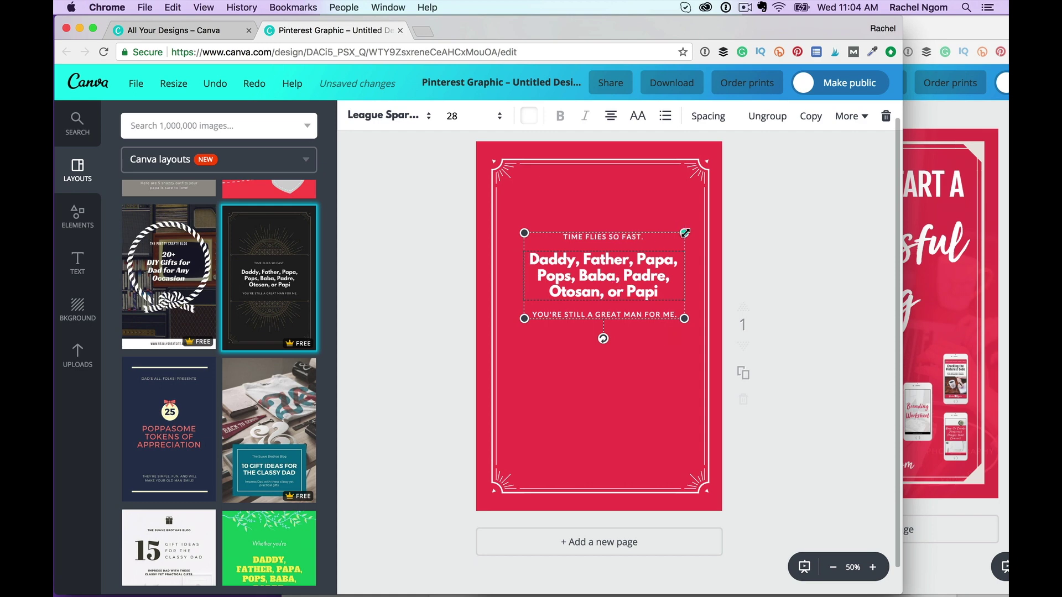
{"action": "mouse_move", "coordinate": [685, 232]}
{"action": "left_mouse_down"}
{"action": "mouse_move", "coordinate": [745, 190]}
{"action": "mouse_move", "coordinate": [684, 233]}
{"action": "left_mouse_up"}
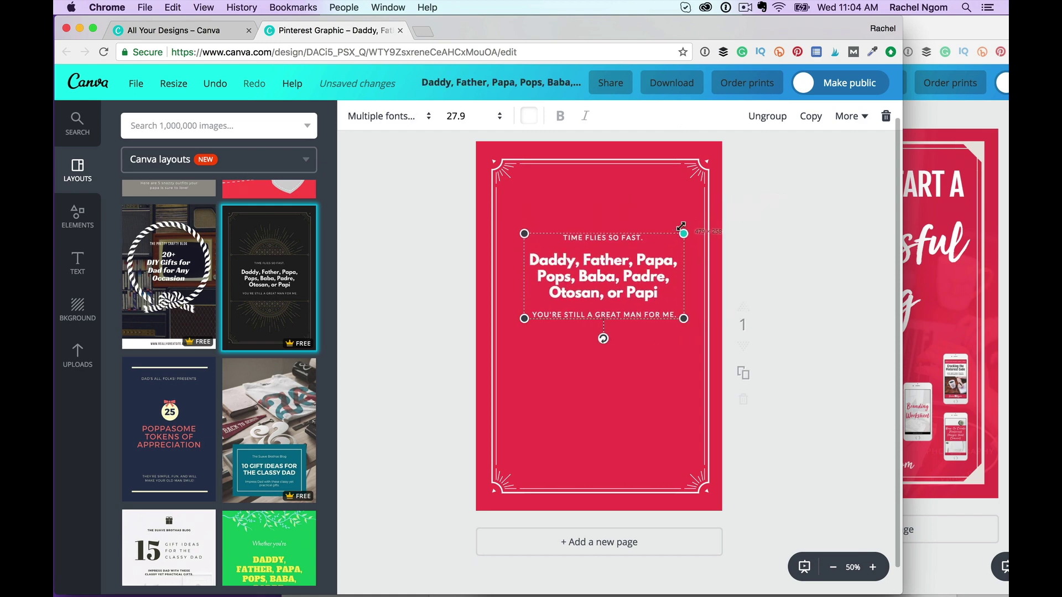
{"action": "left_click", "coordinate": [630, 237]}
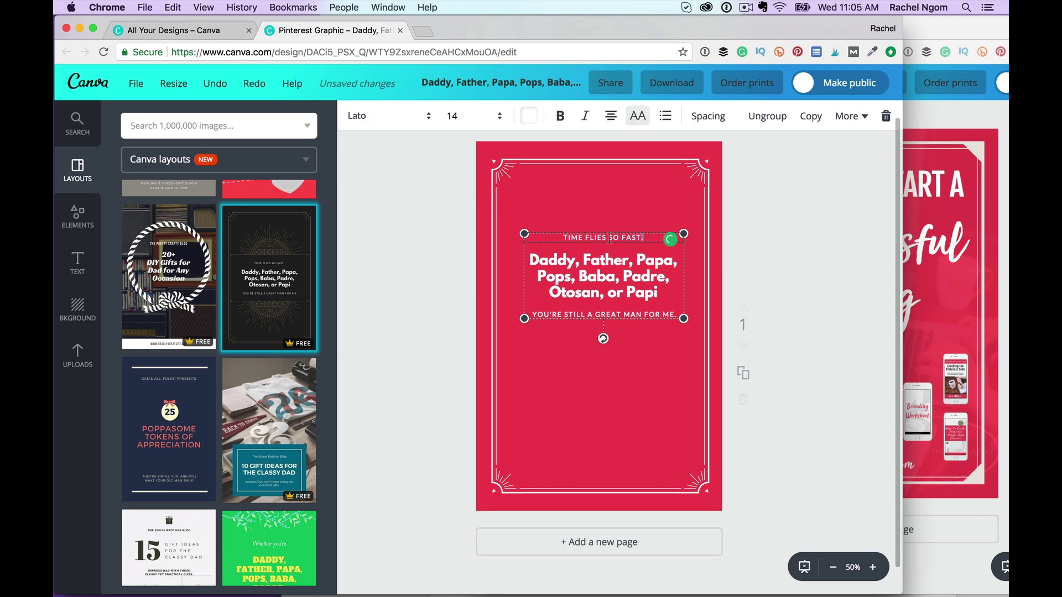
{"action": "left_click_drag", "start_coordinate": [609, 237], "coordinate": [560, 238]}
{"action": "type", "text": "HOW TO START A"}
{"action": "left_click", "coordinate": [377, 117]}
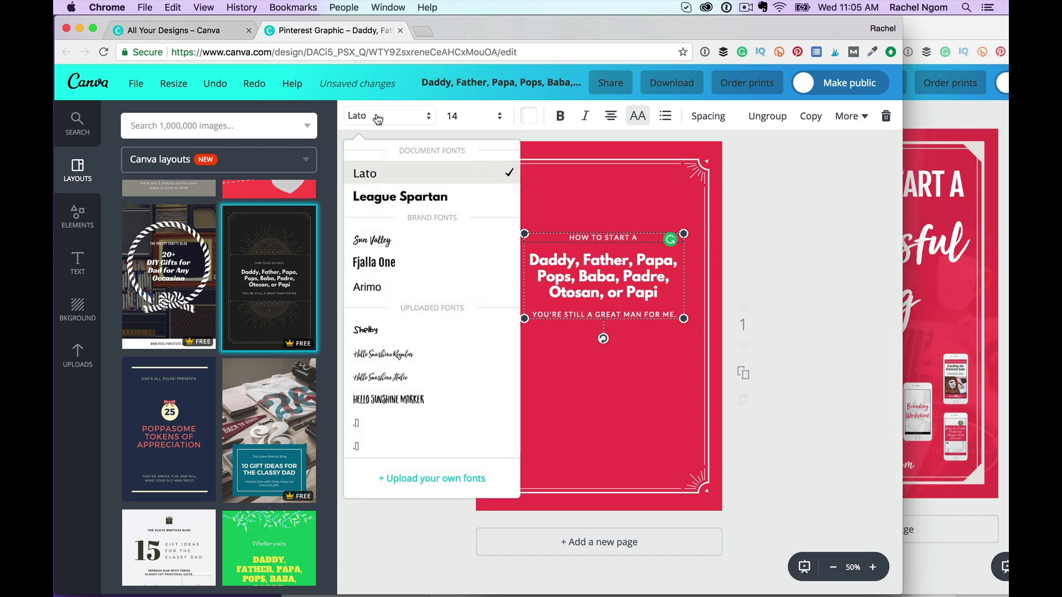
{"action": "left_click", "coordinate": [442, 263]}
Replace the large 'Daddy, Father' text with 'Successful Blog'.
{"action": "double_click", "coordinate": [603, 275]}
{"action": "key", "text": "BackSpace"}
{"action": "type", "text": "succes"}
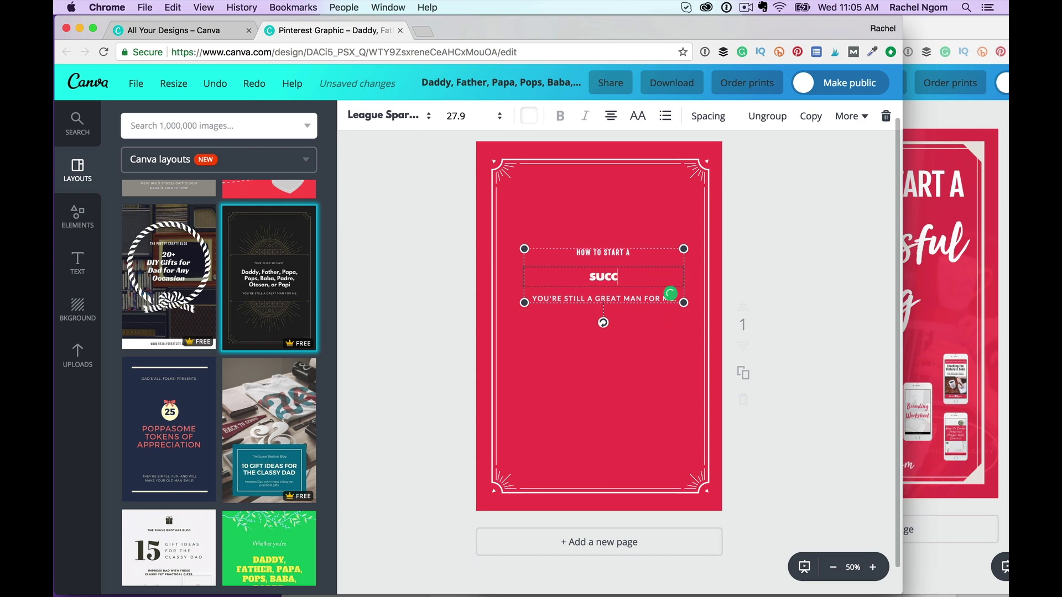
{"action": "key", "text": "BackSpace"}
{"action": "key", "text": "BackSpace"}
{"action": "key", "text": "BackSpace"}
{"action": "key", "text": "BackSpace"}
{"action": "key", "text": "BackSpace"}
{"action": "key", "text": "BackSpace"}
{"action": "type", "text": "Successful Blog"}
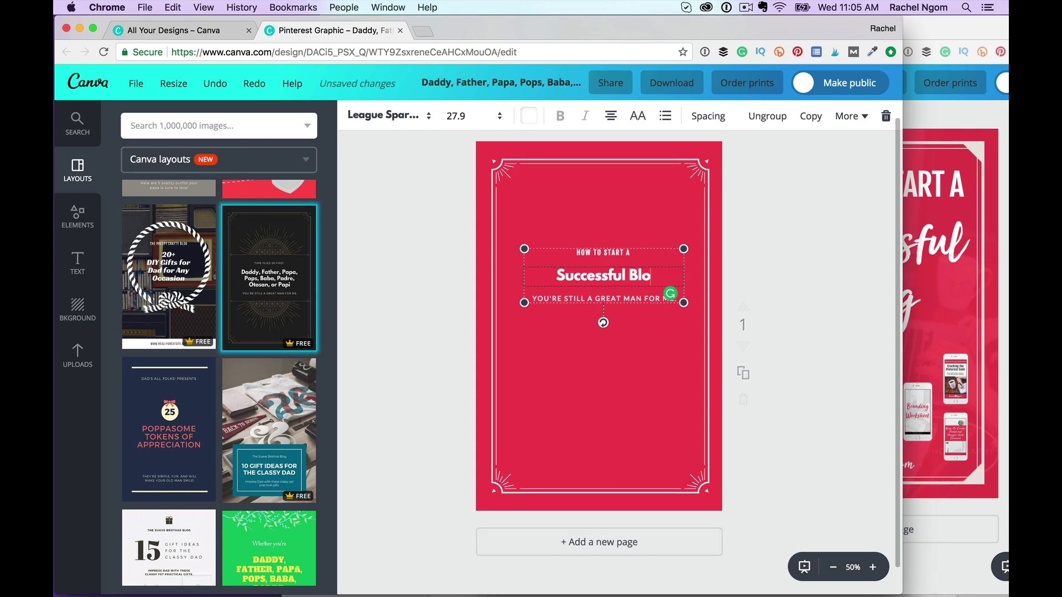
{"action": "left_click", "coordinate": [545, 325]}
Select the whole 'YOU'RE STILL A GREAT MAN FOR ME.' line for replacement.
{"action": "left_click", "coordinate": [572, 296]}
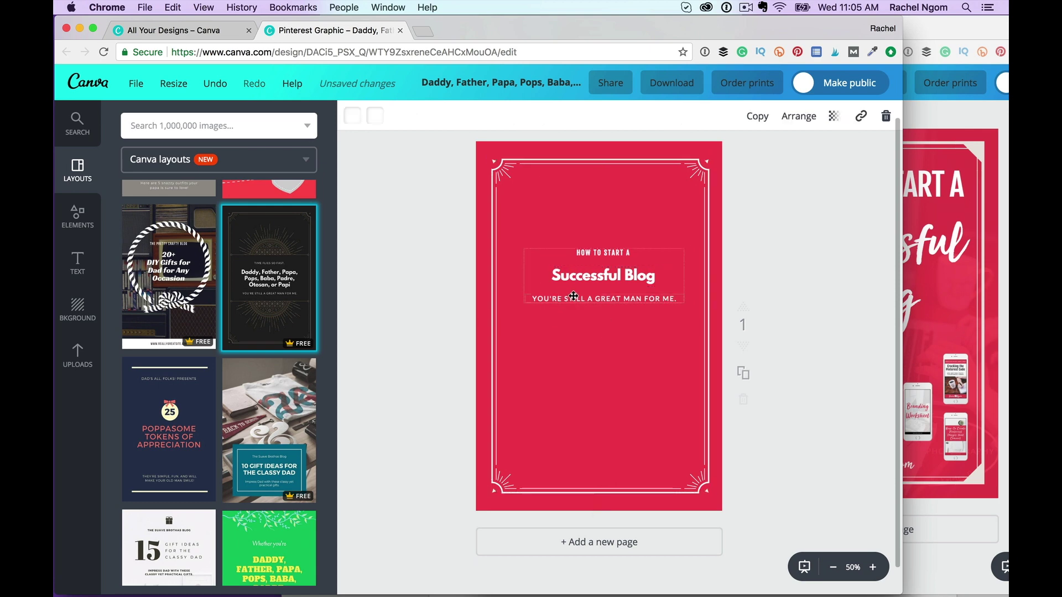
{"action": "left_click", "coordinate": [531, 299]}
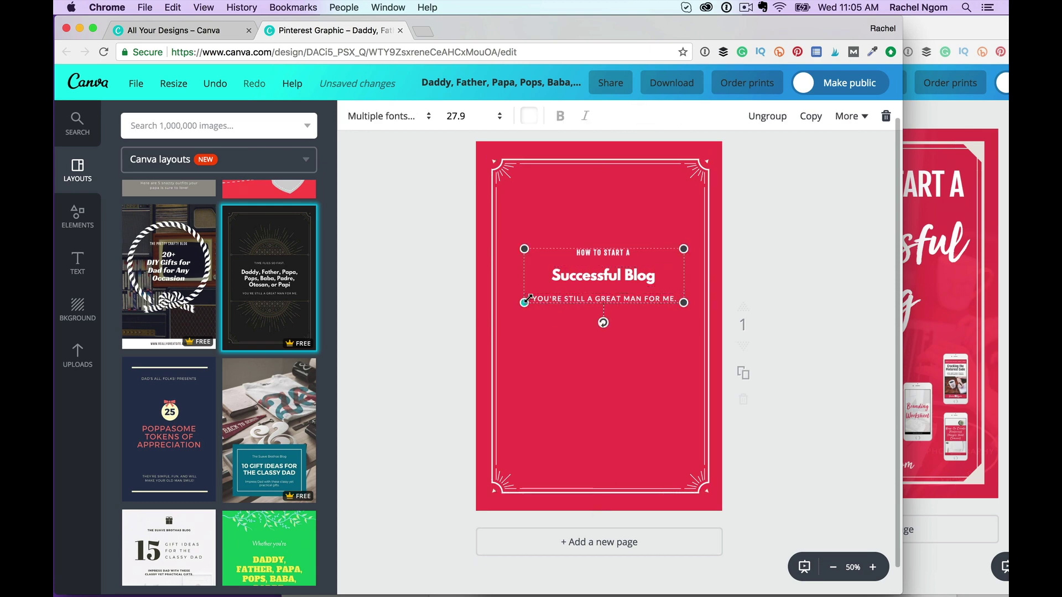
{"action": "left_click", "coordinate": [540, 299]}
{"action": "left_click_drag", "start_coordinate": [532, 298], "coordinate": [686, 303]}
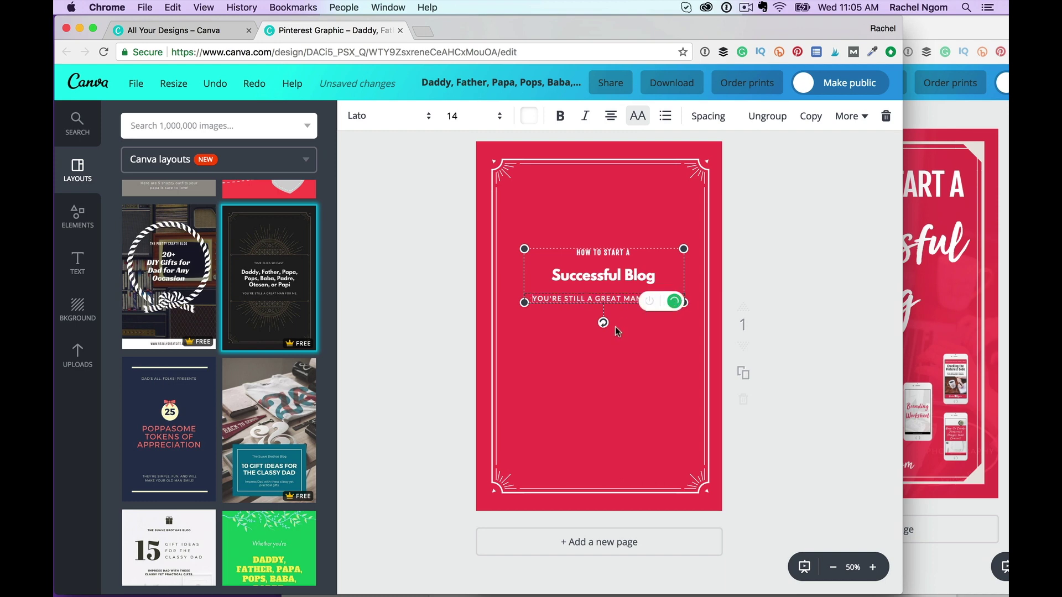
{"action": "left_click", "coordinate": [532, 297]}
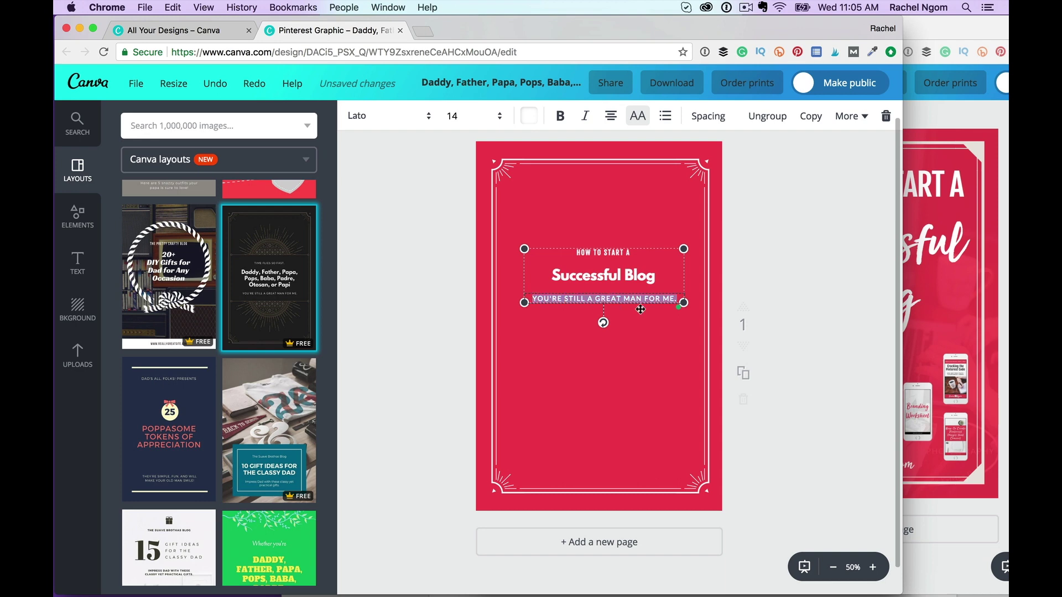
{"action": "triple_click", "coordinate": [576, 296]}
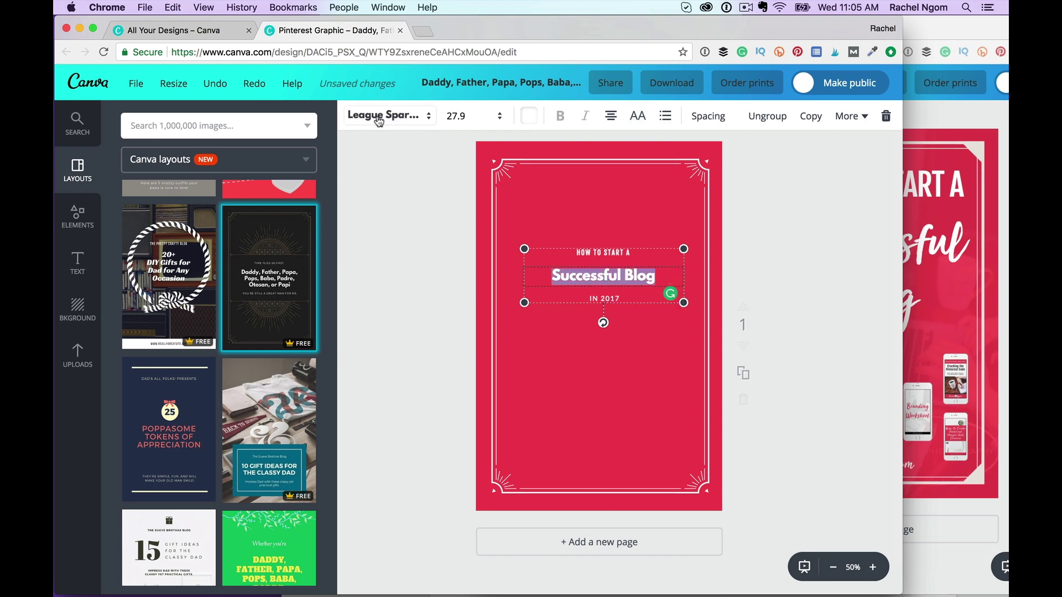
Set 'Successful Blog' to the Sun Valley font at size 56.
{"action": "left_click", "coordinate": [381, 116]}
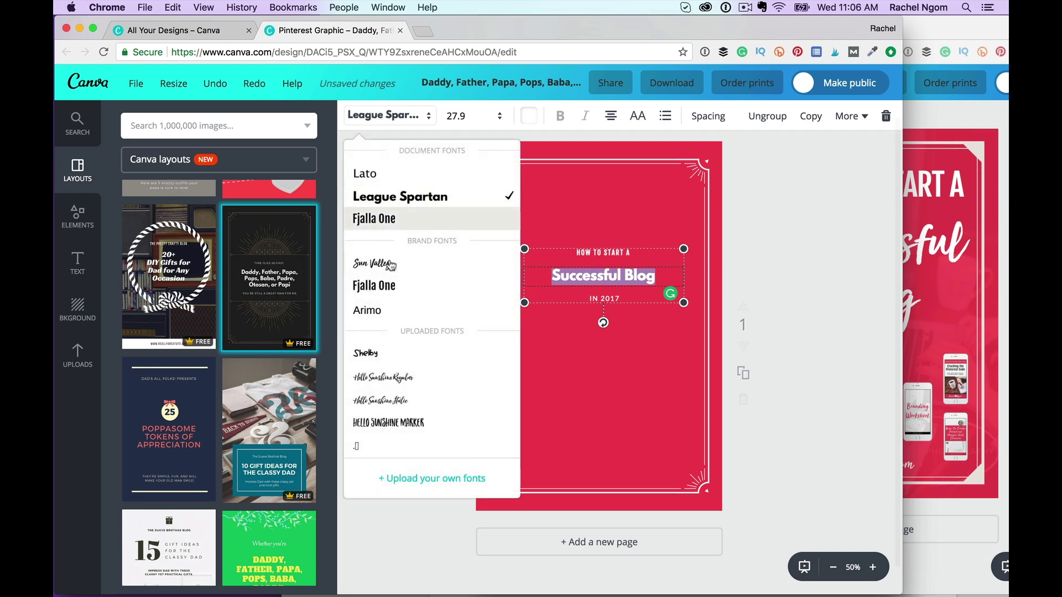
{"action": "left_click", "coordinate": [389, 264]}
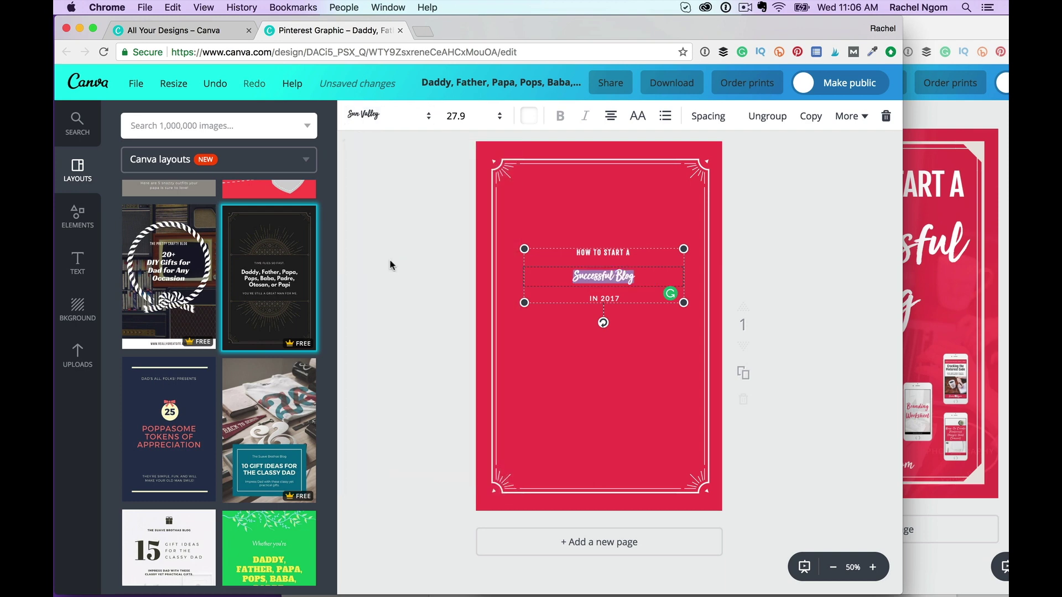
{"action": "left_click", "coordinate": [495, 117]}
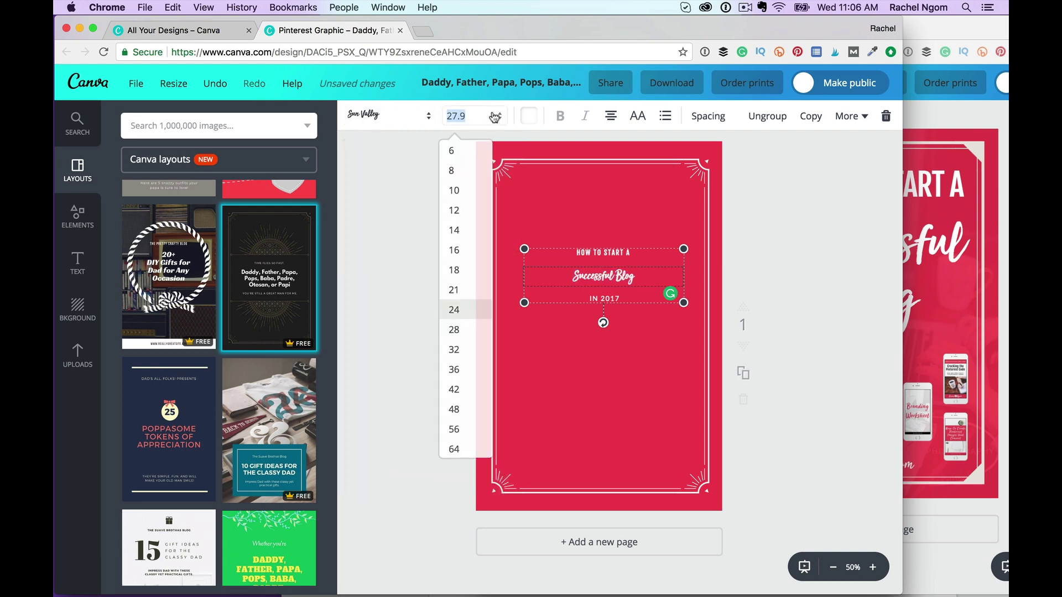
{"action": "scroll", "coordinate": [463, 367], "scroll_direction": "down", "scroll_amount": 2}
{"action": "left_click", "coordinate": [462, 380]}
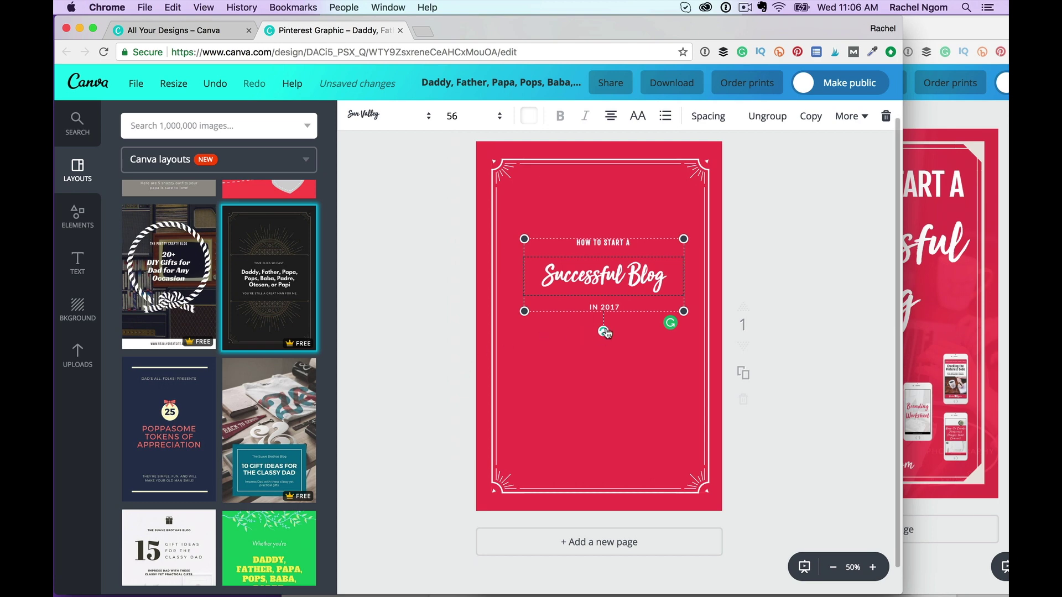
Change the 'IN 2017' line to Fjalla One.
{"action": "left_click", "coordinate": [613, 304]}
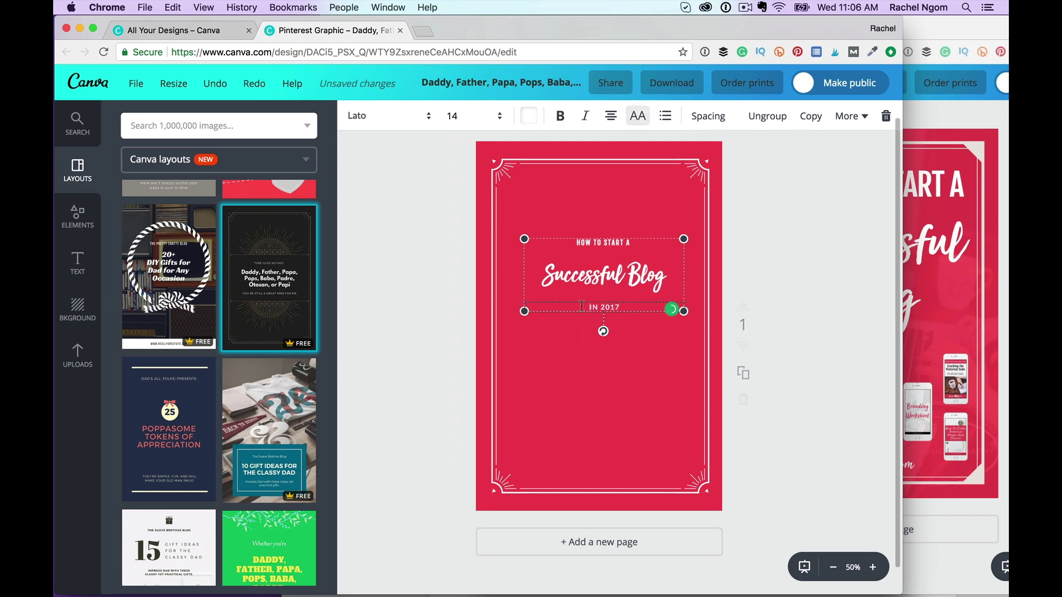
{"action": "left_click_drag", "start_coordinate": [582, 306], "coordinate": [626, 306]}
{"action": "left_click", "coordinate": [387, 124]}
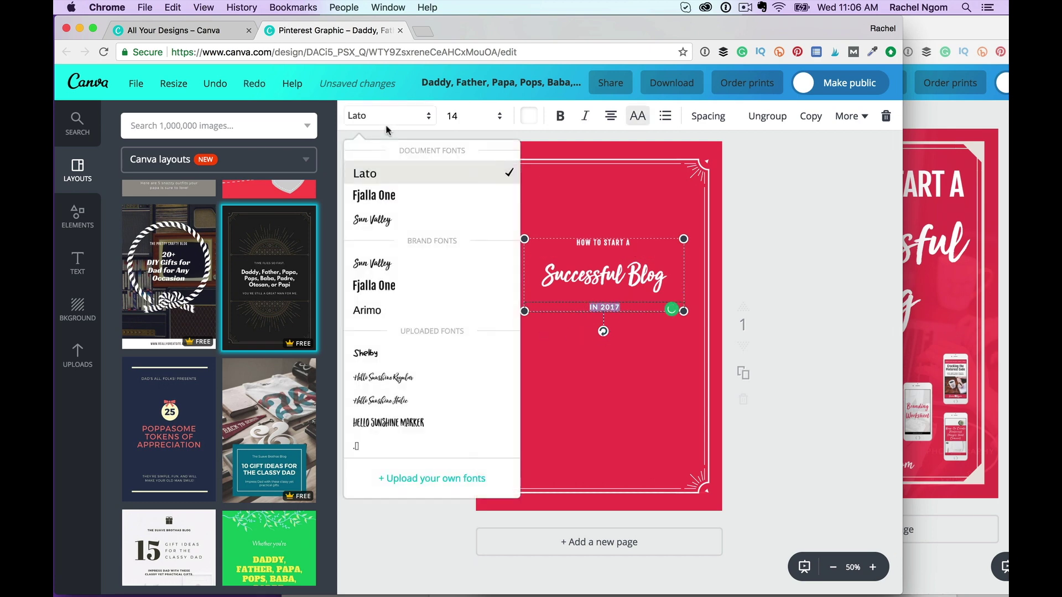
{"action": "left_click", "coordinate": [387, 195]}
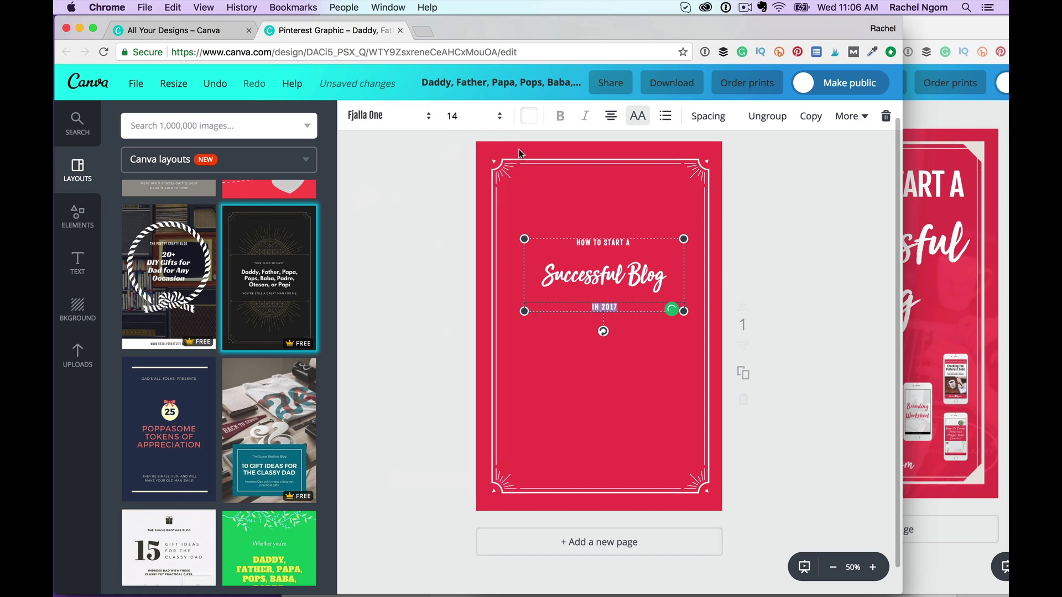
{"action": "left_click", "coordinate": [619, 249]}
Set 'HOW TO START A' to size 42 and enlarge the whole text group.
{"action": "left_click", "coordinate": [644, 240]}
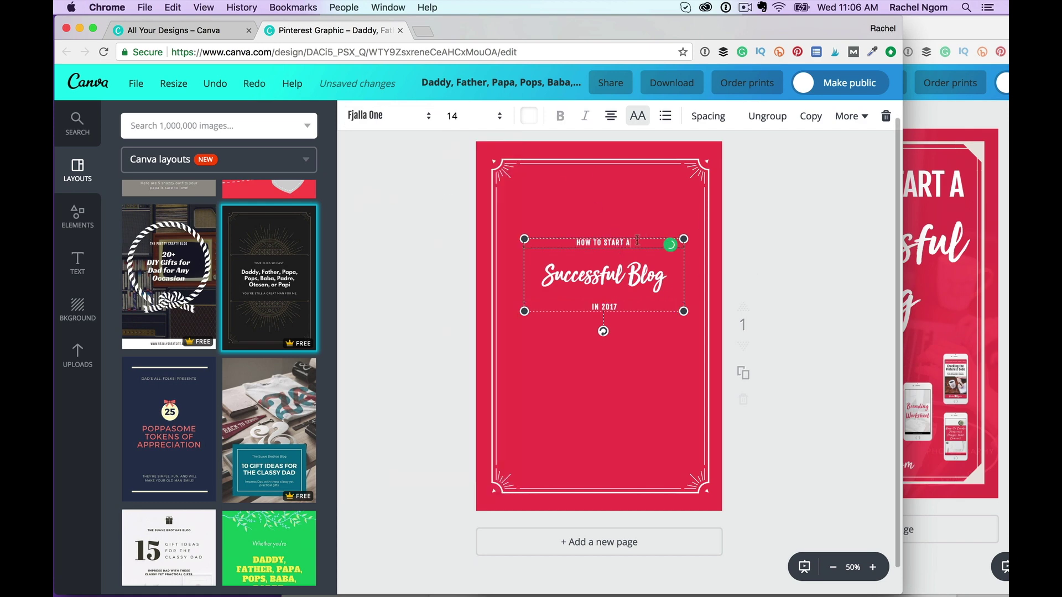
{"action": "left_click", "coordinate": [470, 116]}
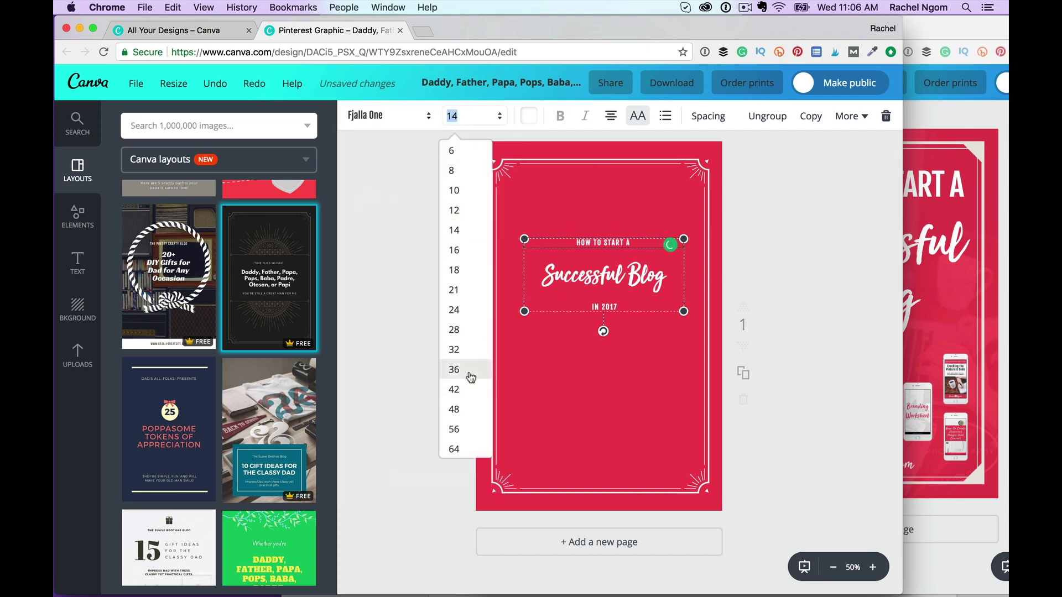
{"action": "left_click", "coordinate": [466, 390]}
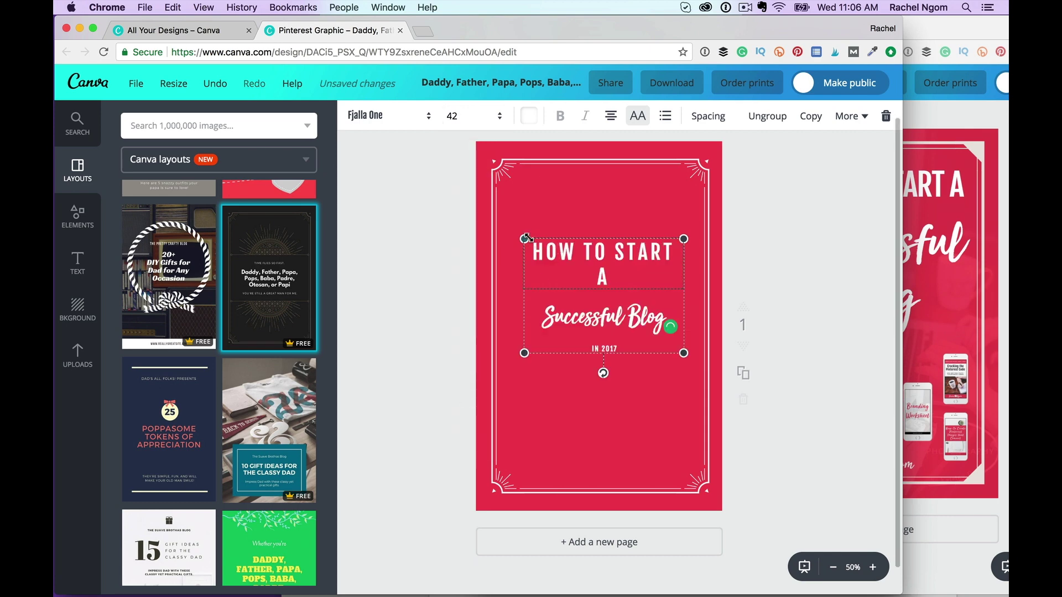
{"action": "left_click_drag", "start_coordinate": [524, 239], "coordinate": [503, 224]}
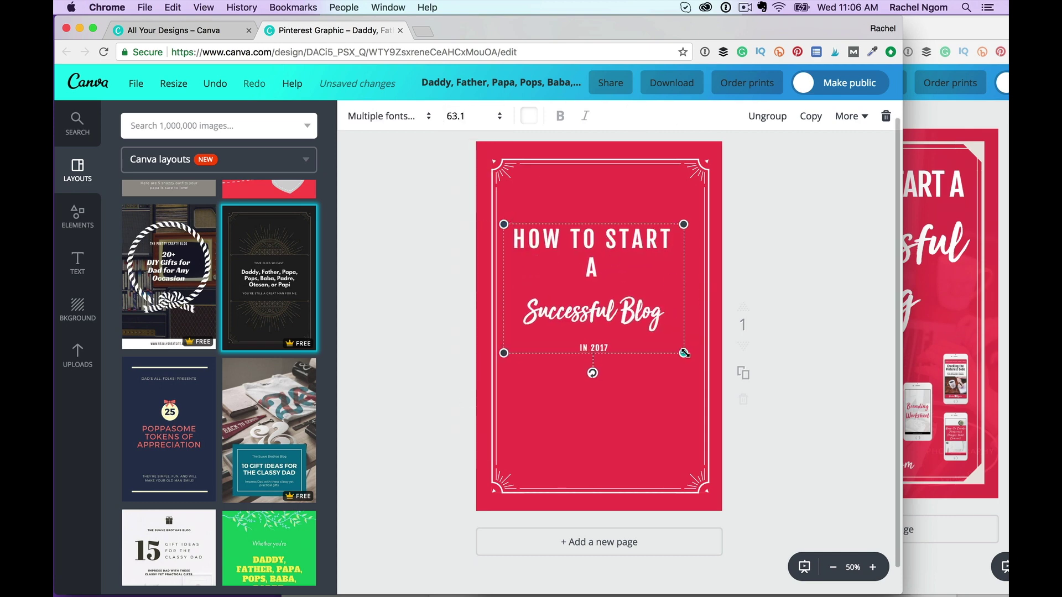
{"action": "left_click_drag", "start_coordinate": [684, 353], "coordinate": [700, 365]}
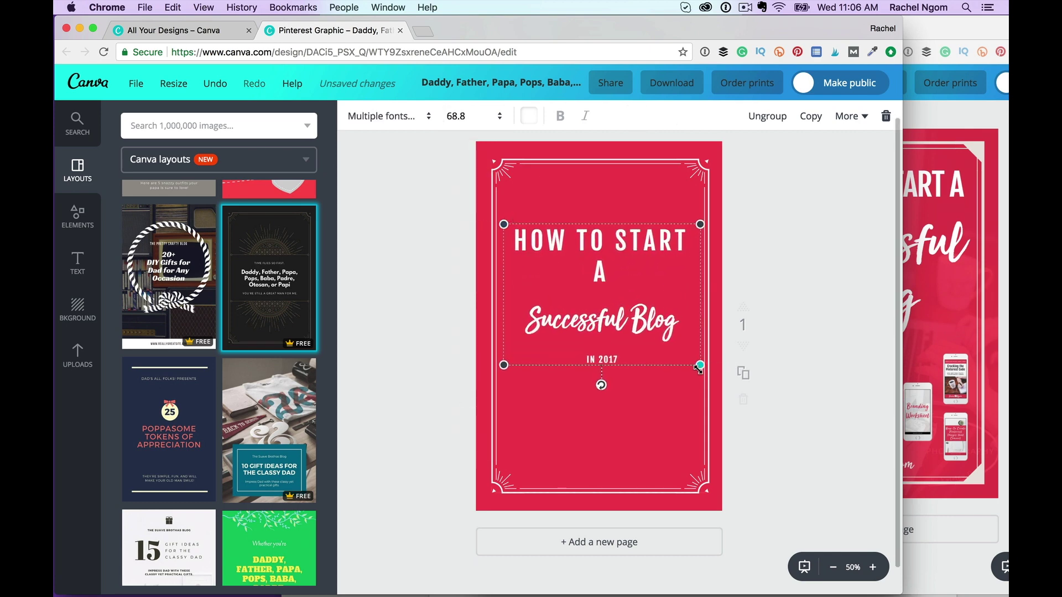
Ungroup the title text and select the 'HOW TO START A' heading on its own.
{"action": "left_click", "coordinate": [773, 117]}
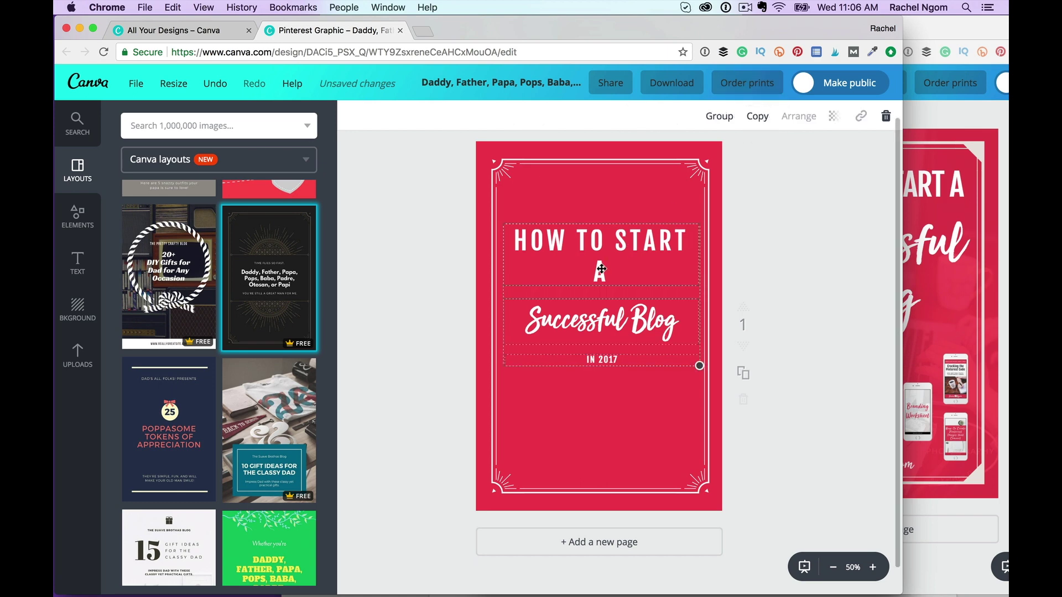
{"action": "left_click", "coordinate": [779, 253]}
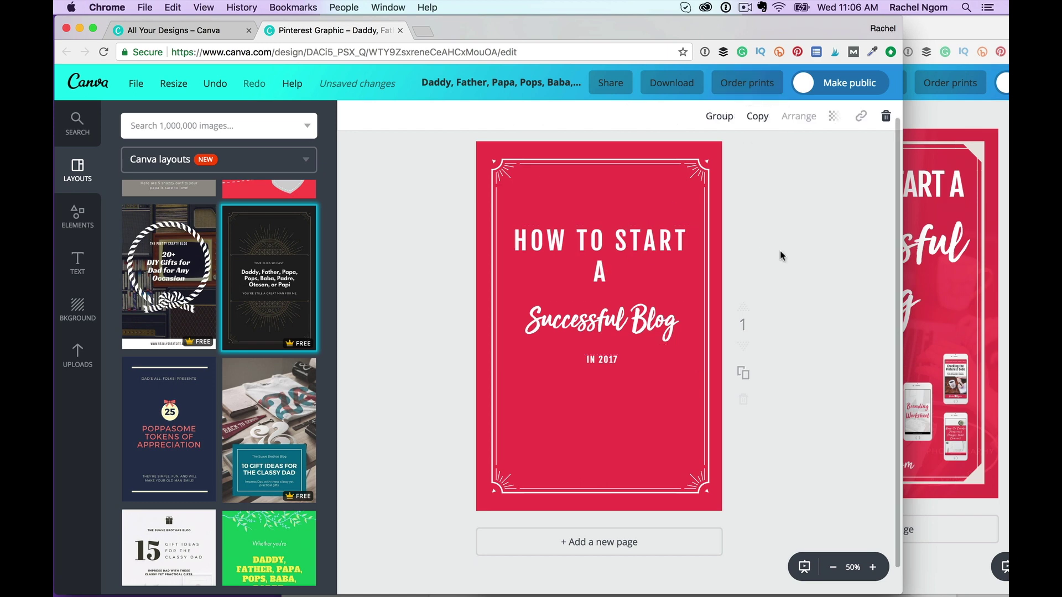
{"action": "left_click", "coordinate": [602, 244]}
{"action": "left_click", "coordinate": [514, 243], "text": "shift"}
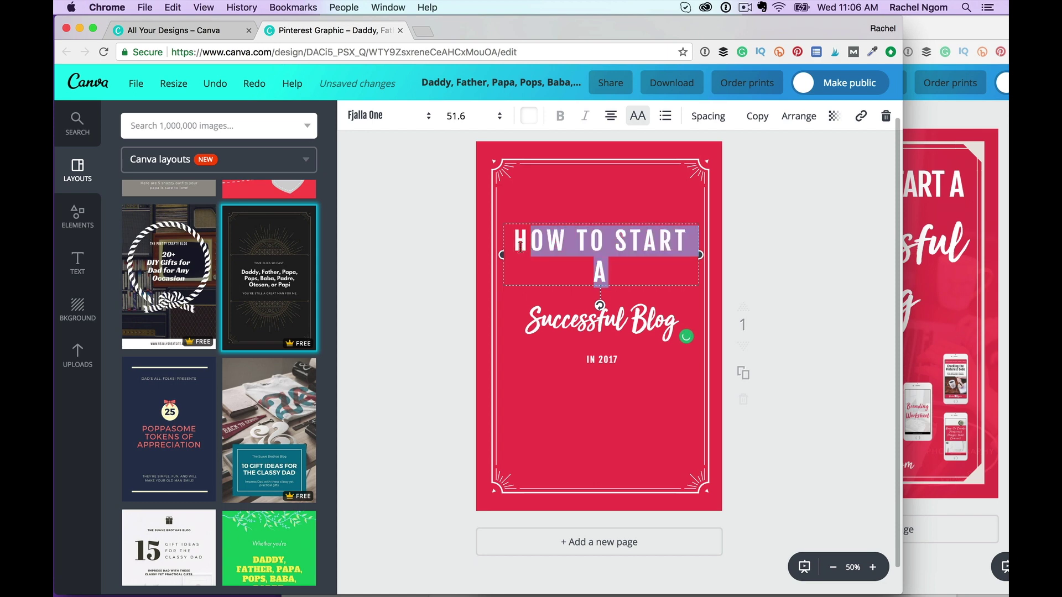
{"action": "left_click", "coordinate": [725, 116]}
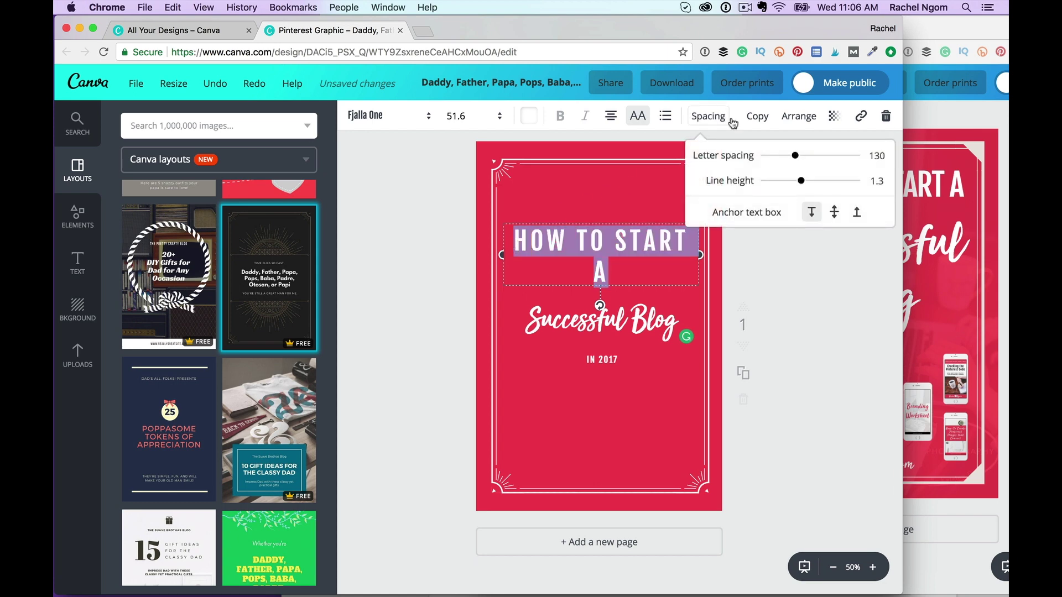
Reduce the heading's letter spacing and line height so 'HOW TO START A' fits one line.
{"action": "left_click_drag", "start_coordinate": [795, 158], "coordinate": [784, 158]}
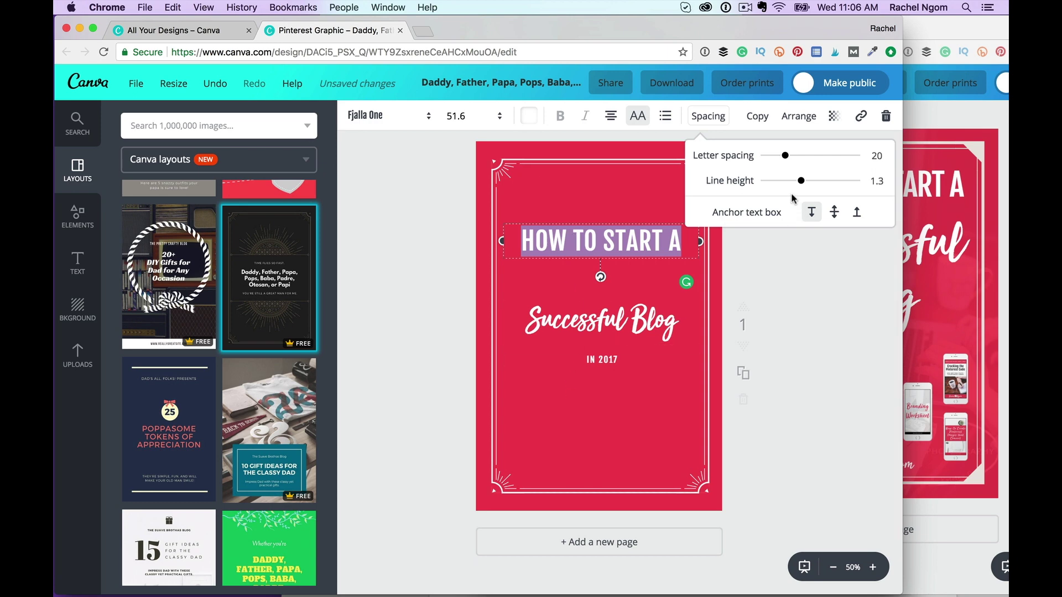
{"action": "left_click_drag", "start_coordinate": [801, 181], "coordinate": [794, 182]}
{"action": "left_click", "coordinate": [819, 298]}
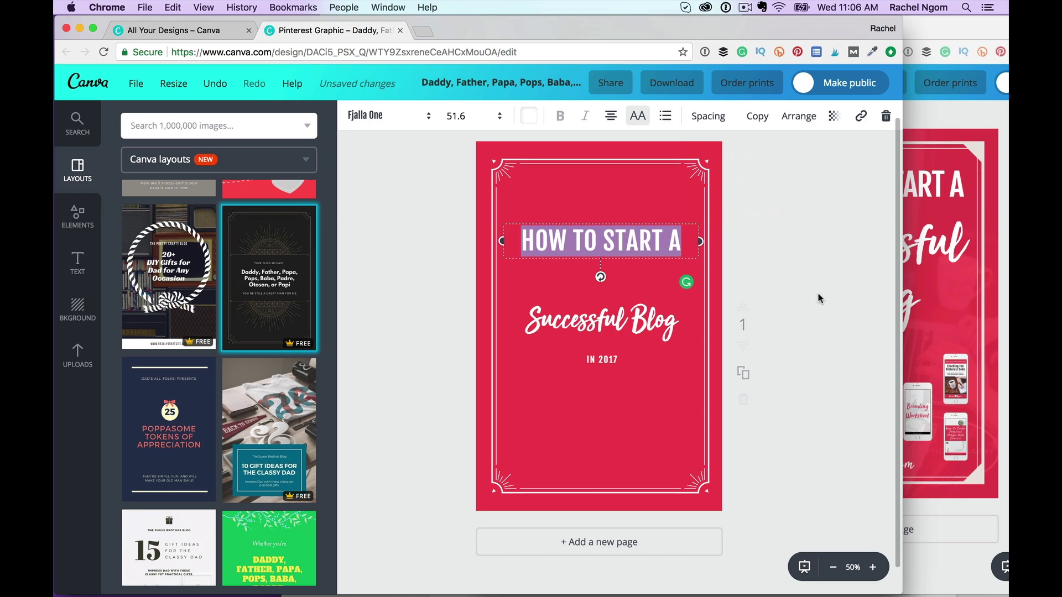
{"action": "left_click", "coordinate": [819, 298]}
Enlarge 'Successful Blog' to size 88.
{"action": "left_click", "coordinate": [648, 302]}
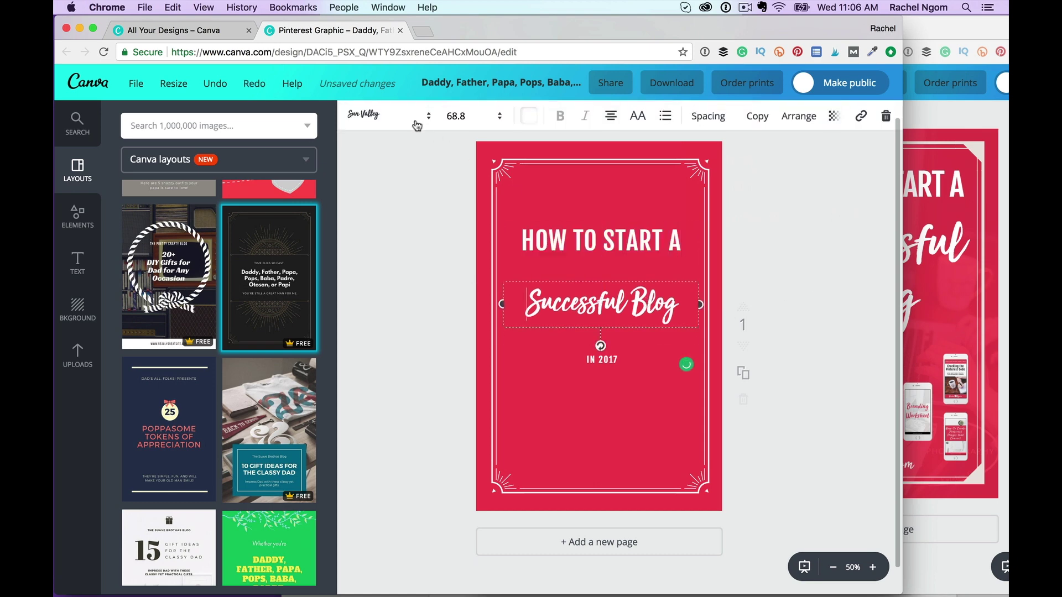
{"action": "left_click", "coordinate": [465, 116]}
{"action": "left_click", "coordinate": [453, 331]}
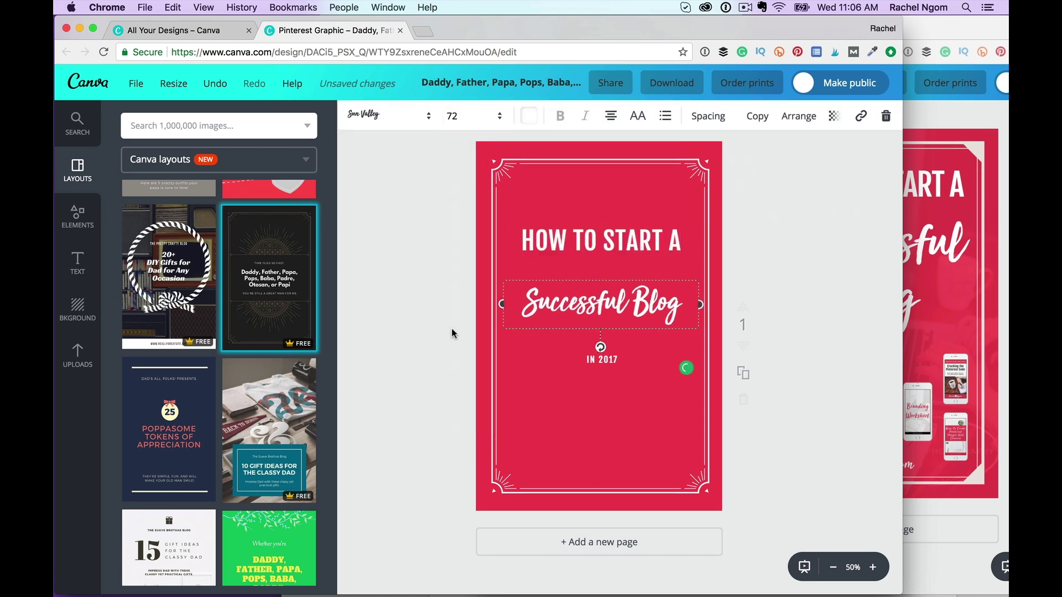
{"action": "left_click", "coordinate": [466, 116]}
{"action": "left_click", "coordinate": [454, 369]}
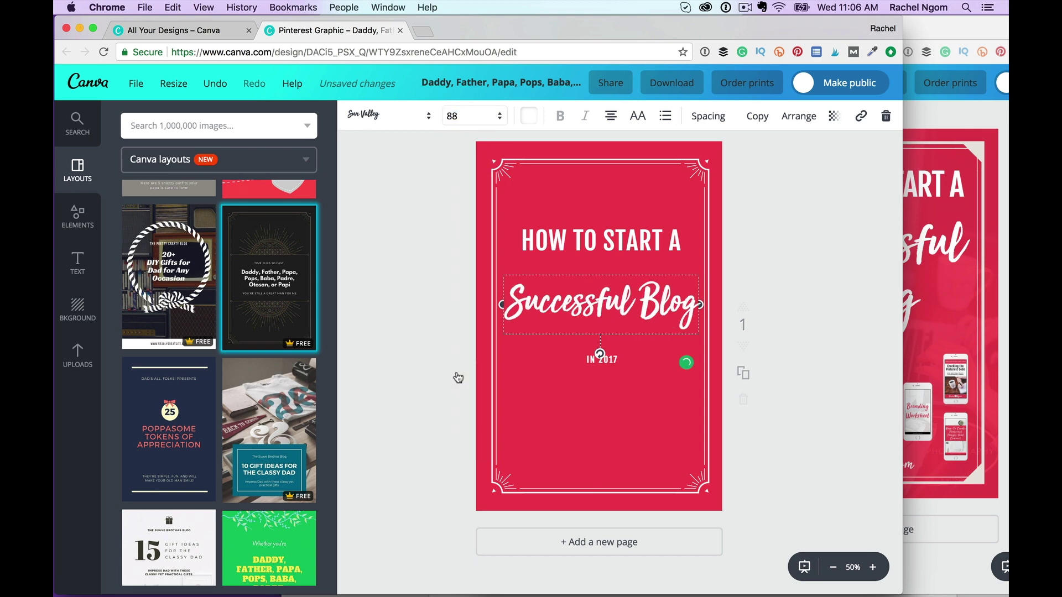
{"action": "left_click", "coordinate": [396, 360]}
Move 'IN 2017' closer to the title and set it to size 32.
{"action": "left_click_drag", "start_coordinate": [628, 368], "coordinate": [612, 341]}
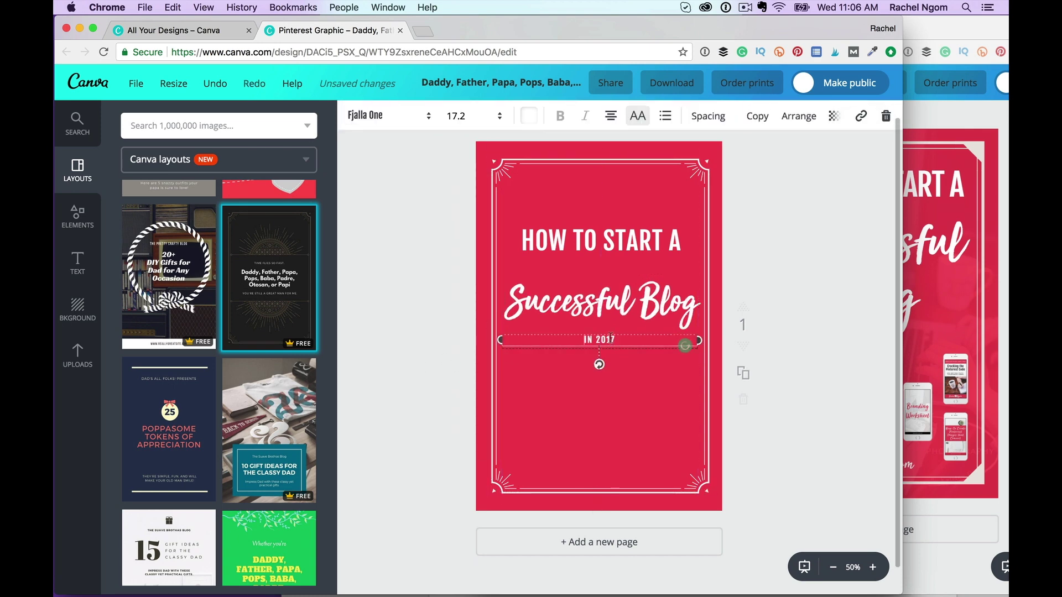
{"action": "left_click", "coordinate": [467, 115]}
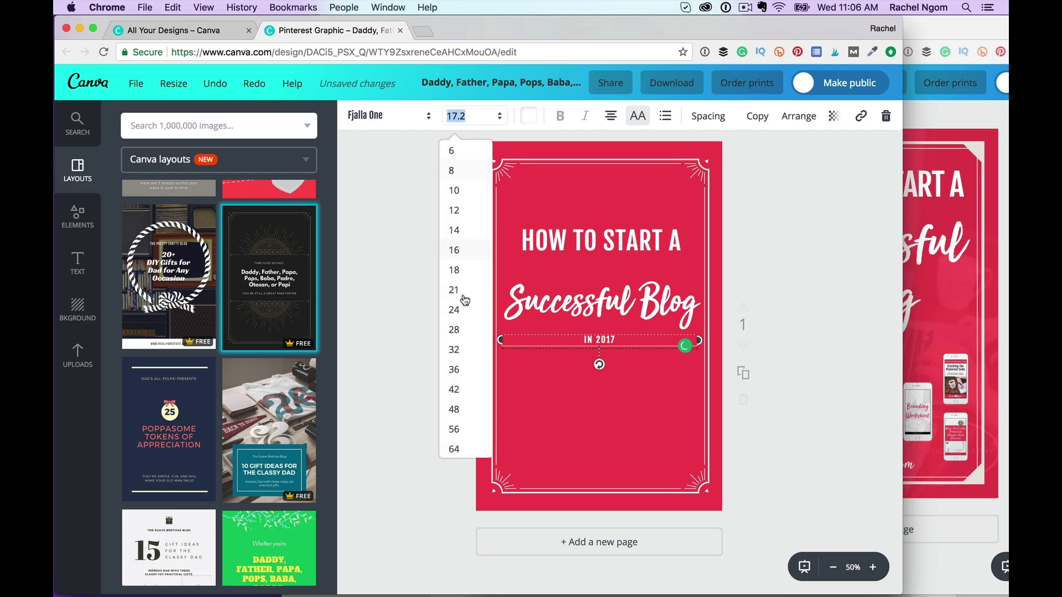
{"action": "left_click", "coordinate": [463, 349]}
{"action": "left_click", "coordinate": [817, 239]}
Stack 'HOW TO START A', 'Successful Blog' and 'IN 2017' near the top of the page.
{"action": "left_click_drag", "start_coordinate": [670, 235], "coordinate": [669, 198]}
{"action": "left_click_drag", "start_coordinate": [641, 291], "coordinate": [641, 239]}
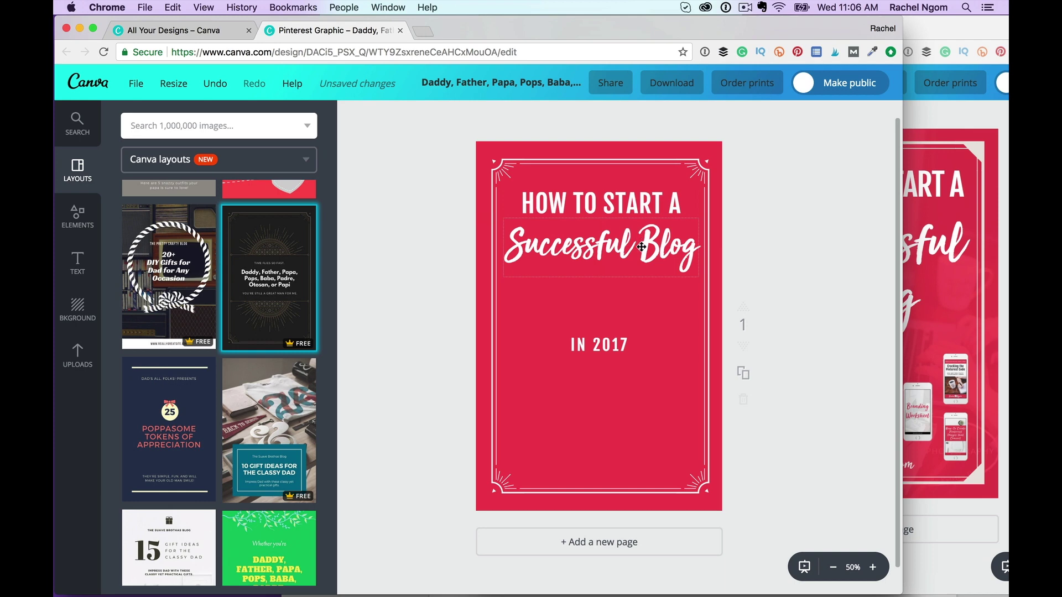
{"action": "left_click_drag", "start_coordinate": [611, 334], "coordinate": [611, 292]}
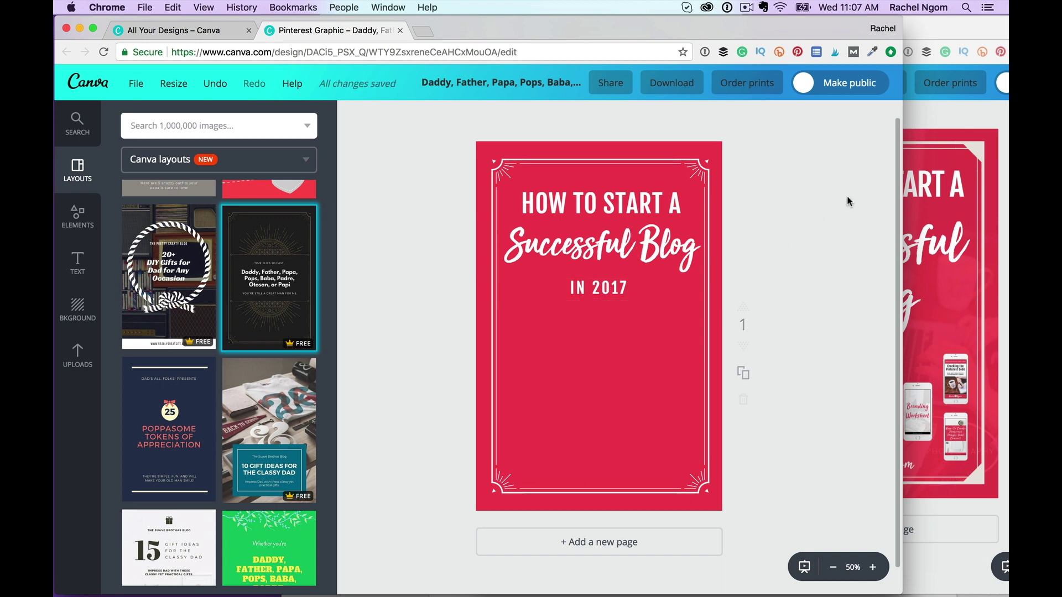
Highlight the earlier graphic's whole body-text paragraph for copying, then return to the new design.
{"action": "left_click", "coordinate": [938, 120]}
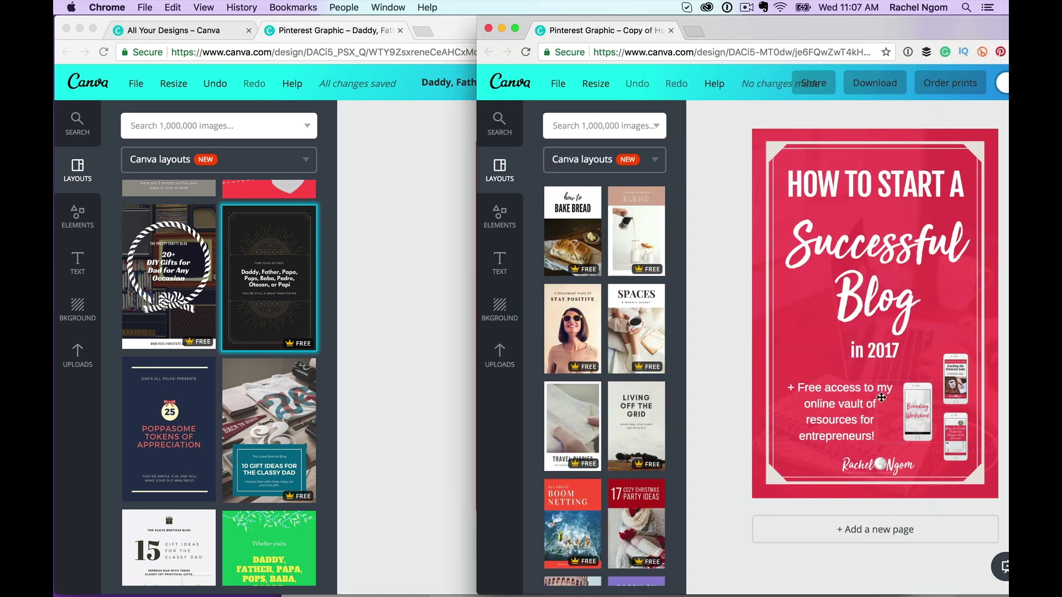
{"action": "left_click", "coordinate": [852, 422]}
{"action": "left_click_drag", "start_coordinate": [787, 387], "coordinate": [885, 434]}
{"action": "key", "text": "super+c"}
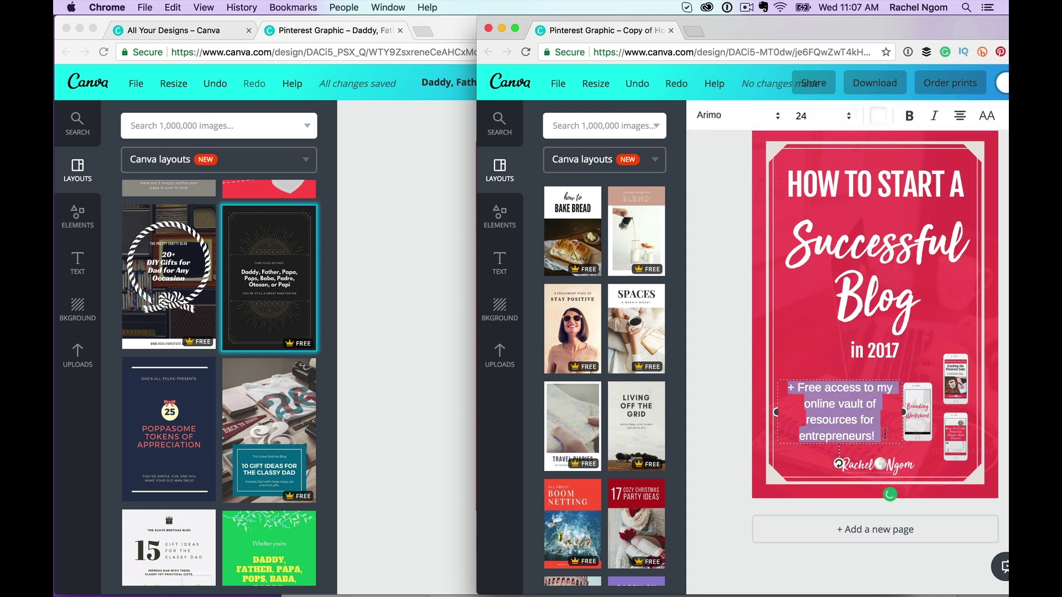
{"action": "left_click", "coordinate": [459, 417]}
Paste 'Free access to my online vault of resources for entrepreneurs!' as white three-line body text.
{"action": "left_click", "coordinate": [72, 269]}
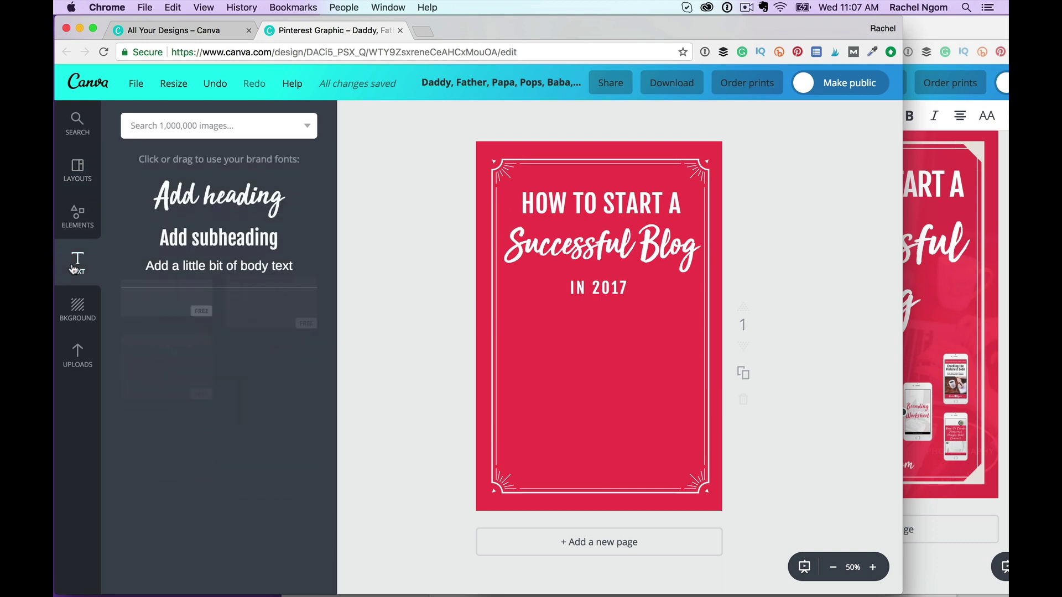
{"action": "left_click", "coordinate": [223, 268]}
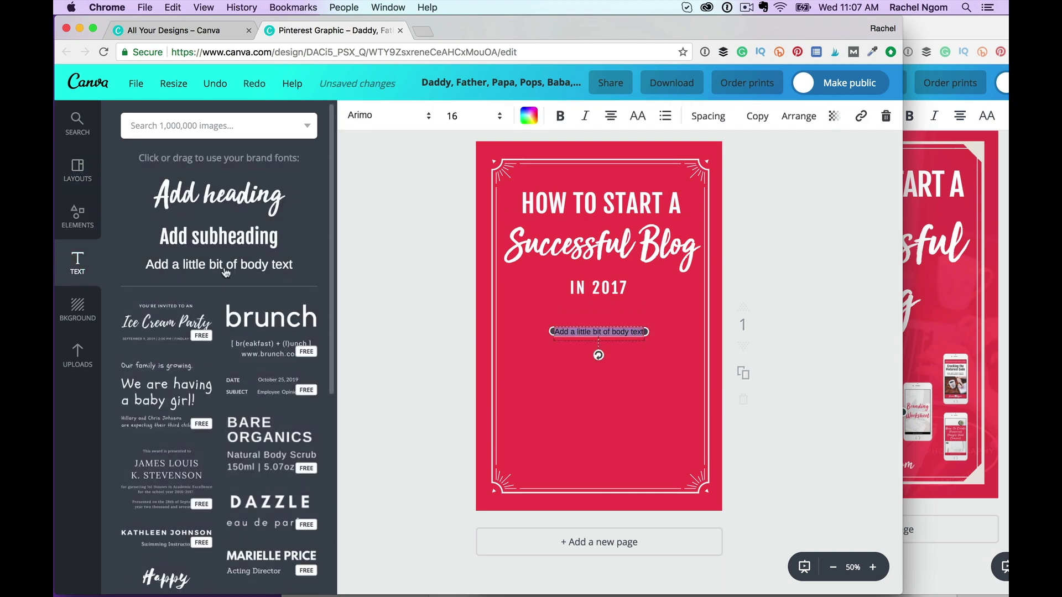
{"action": "key", "text": "super+v"}
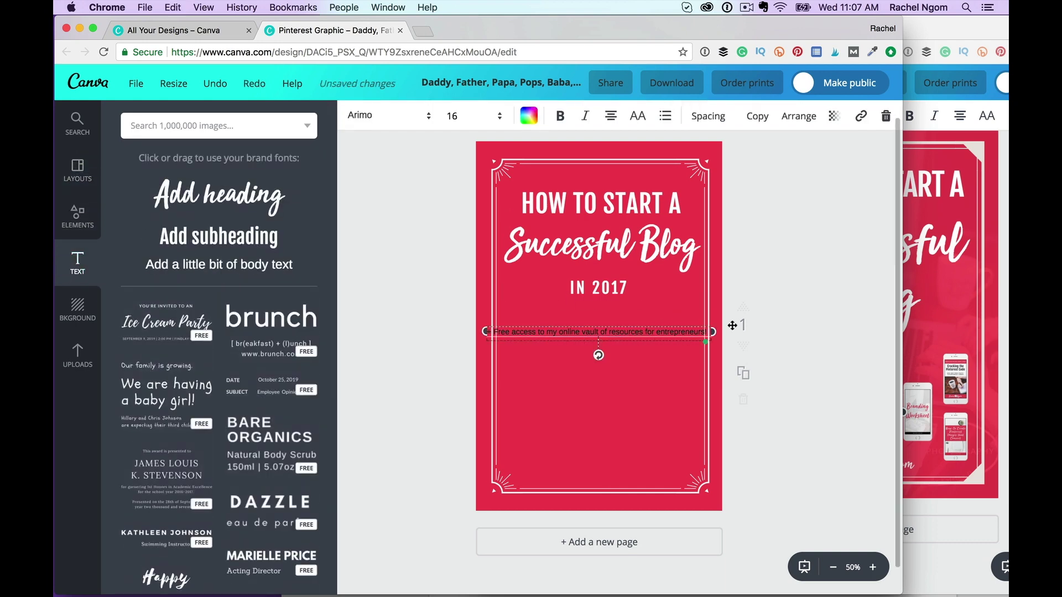
{"action": "left_click_drag", "start_coordinate": [715, 331], "coordinate": [565, 367]}
{"action": "left_click", "coordinate": [829, 270]}
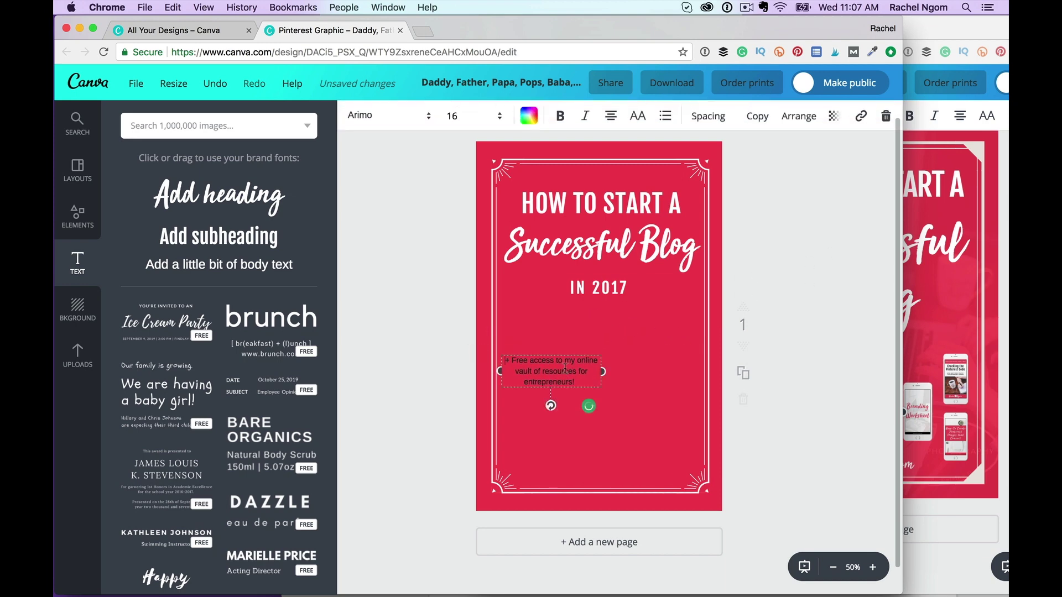
{"action": "left_click", "coordinate": [530, 115]}
{"action": "left_click", "coordinate": [790, 193]}
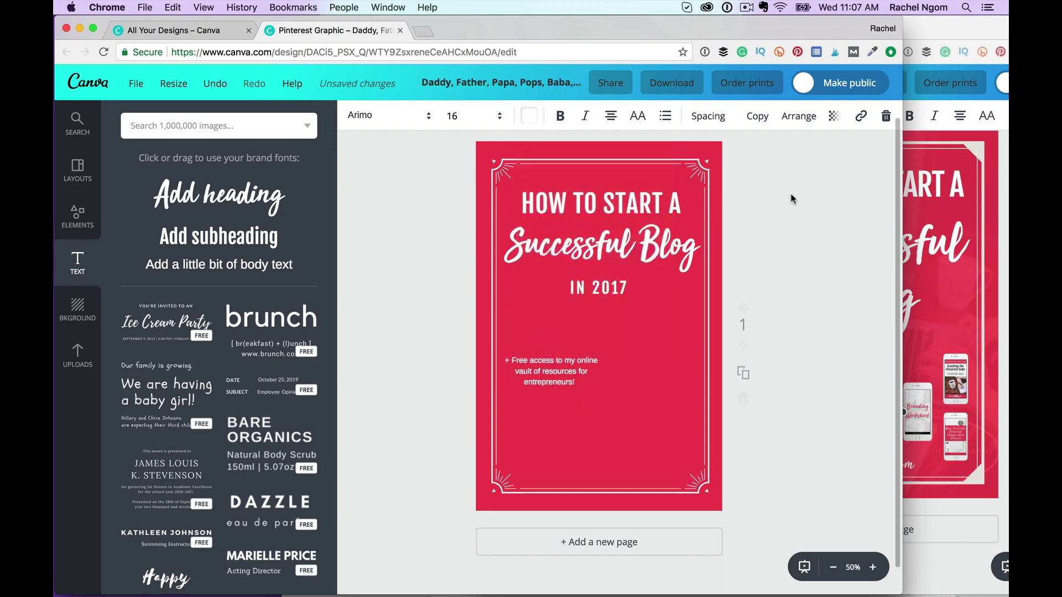
Add the Cracking the Pinterest Code, Pinterest images and Branding Worksheet phone mockups from Uploads, shrinking each.
{"action": "left_click", "coordinate": [77, 370]}
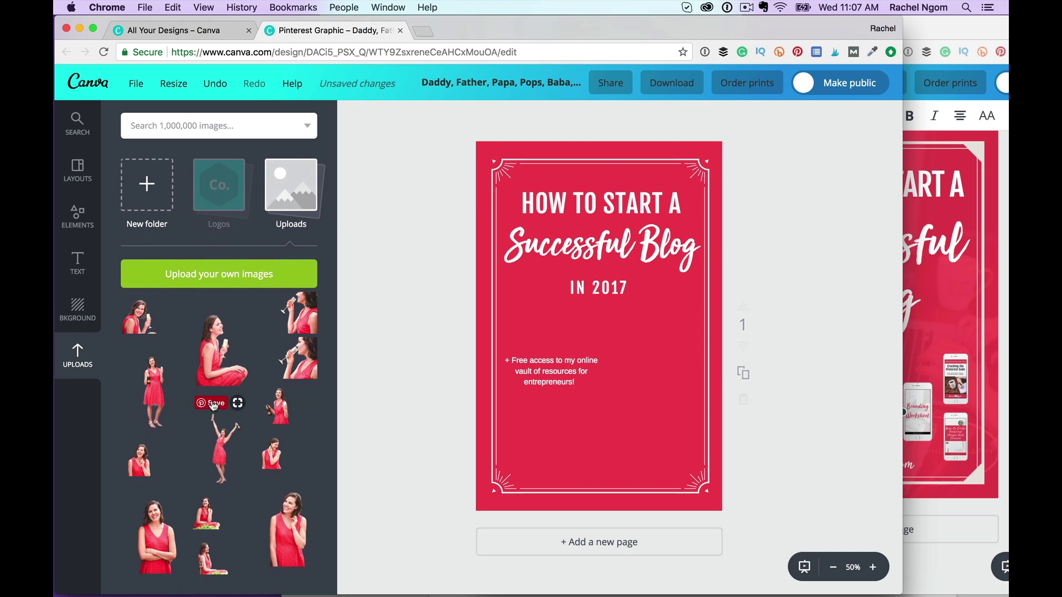
{"action": "scroll", "coordinate": [214, 406], "scroll_direction": "down", "scroll_amount": 10}
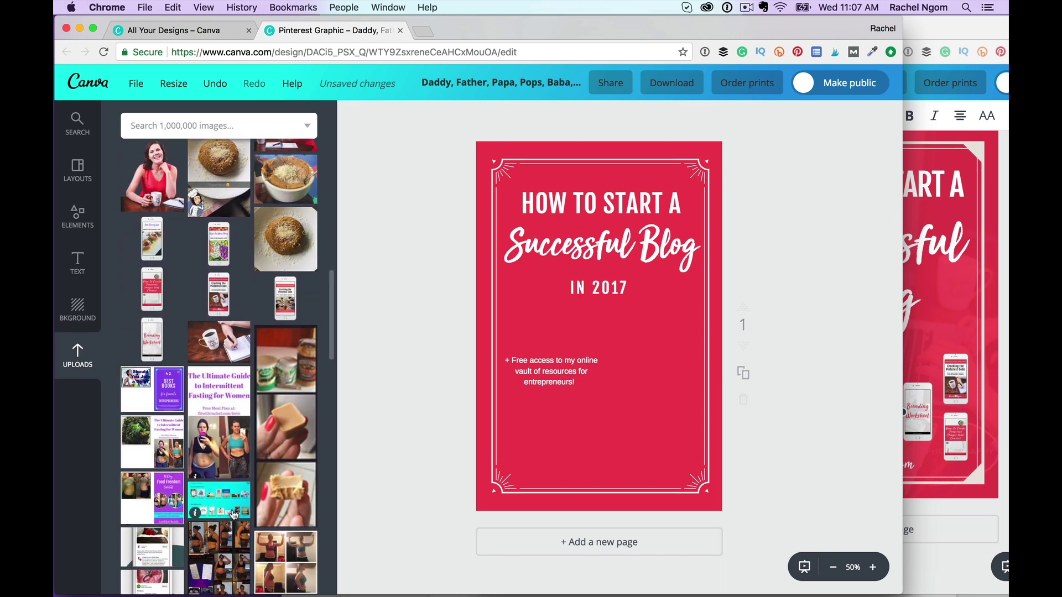
{"action": "left_click", "coordinate": [218, 293]}
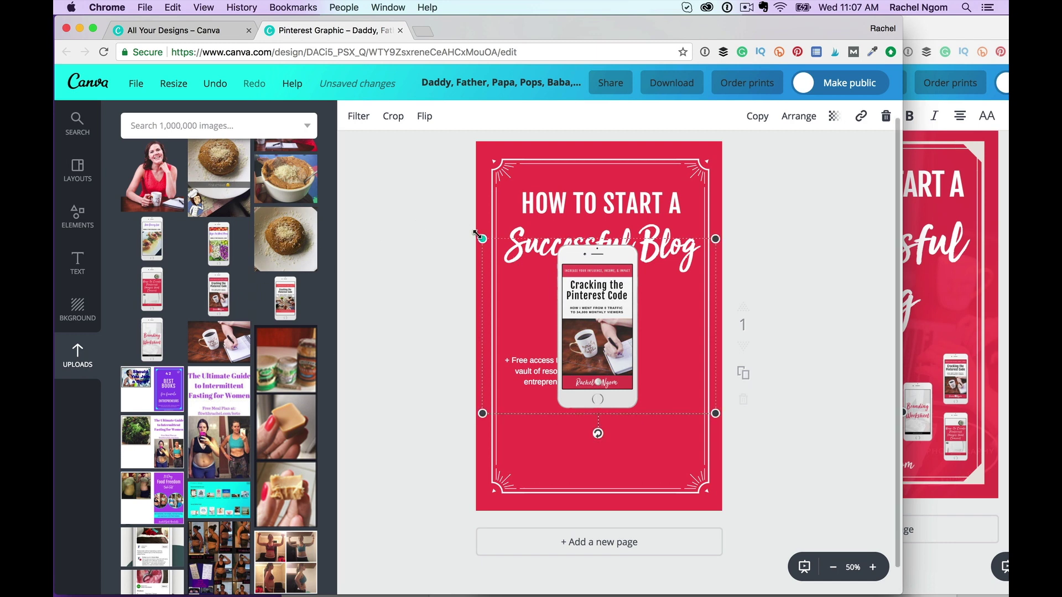
{"action": "left_click_drag", "start_coordinate": [477, 234], "coordinate": [627, 346]}
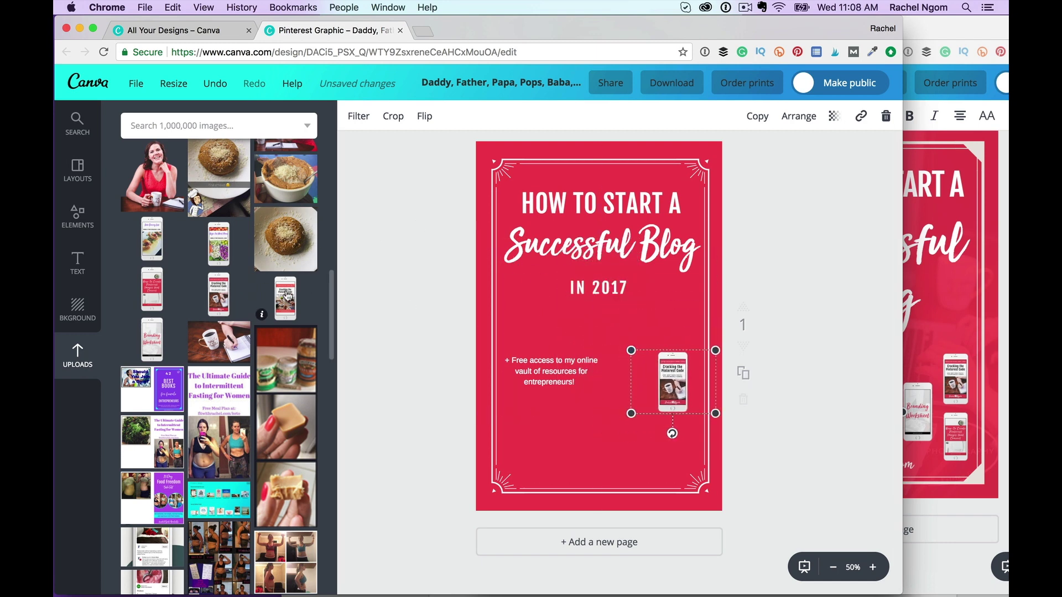
{"action": "left_click", "coordinate": [152, 289]}
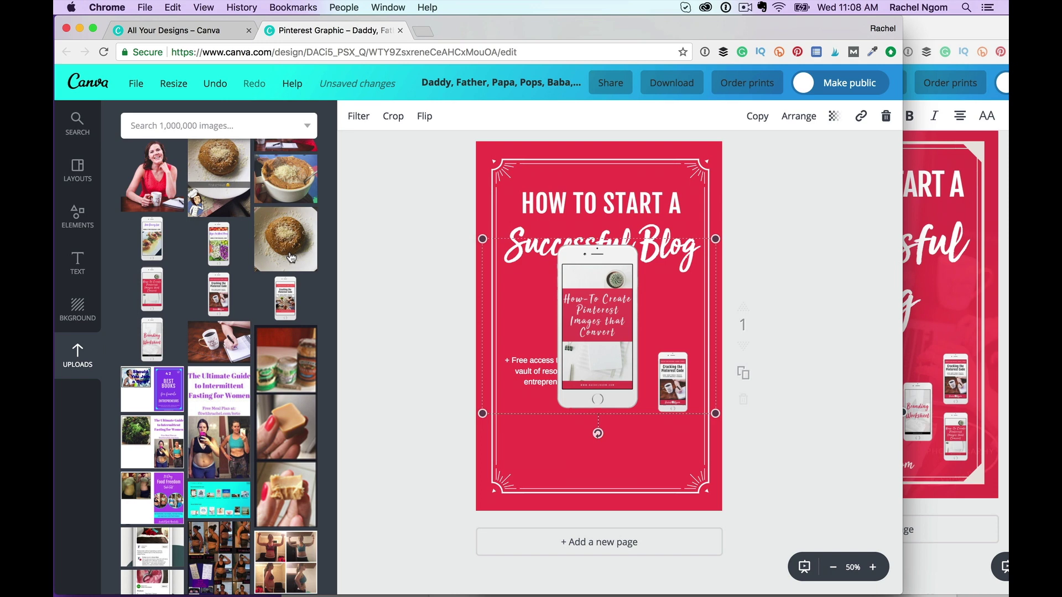
{"action": "left_click_drag", "start_coordinate": [481, 238], "coordinate": [626, 347]}
{"action": "left_click", "coordinate": [152, 340]}
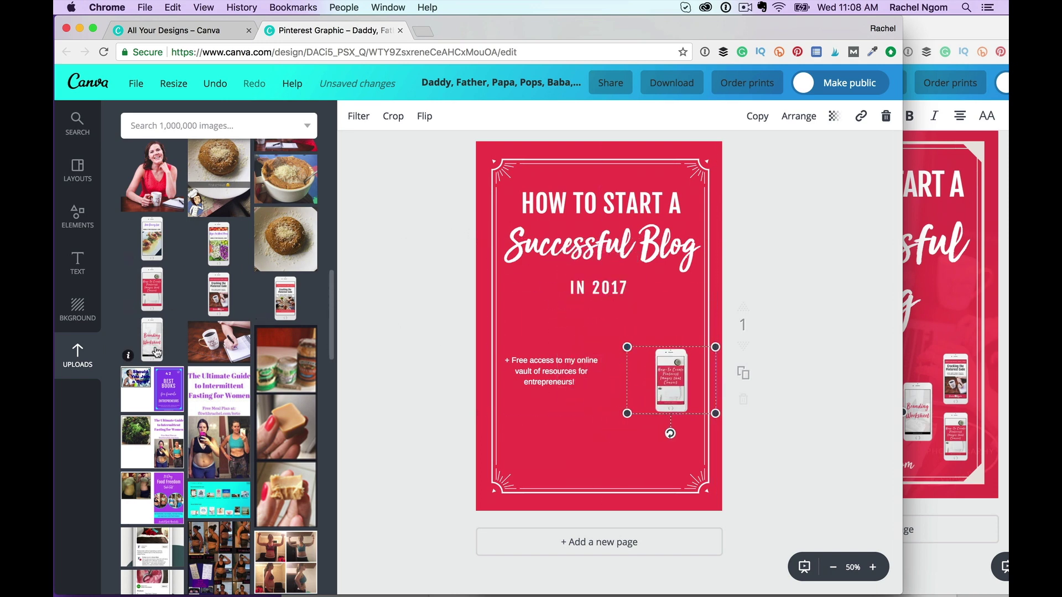
{"action": "left_click_drag", "start_coordinate": [482, 241], "coordinate": [610, 335]}
Resize the three small phones to match and stagger them beside the free-access text.
{"action": "left_click_drag", "start_coordinate": [641, 377], "coordinate": [605, 428]}
{"action": "left_click_drag", "start_coordinate": [663, 366], "coordinate": [617, 327]}
{"action": "left_click", "coordinate": [618, 404]}
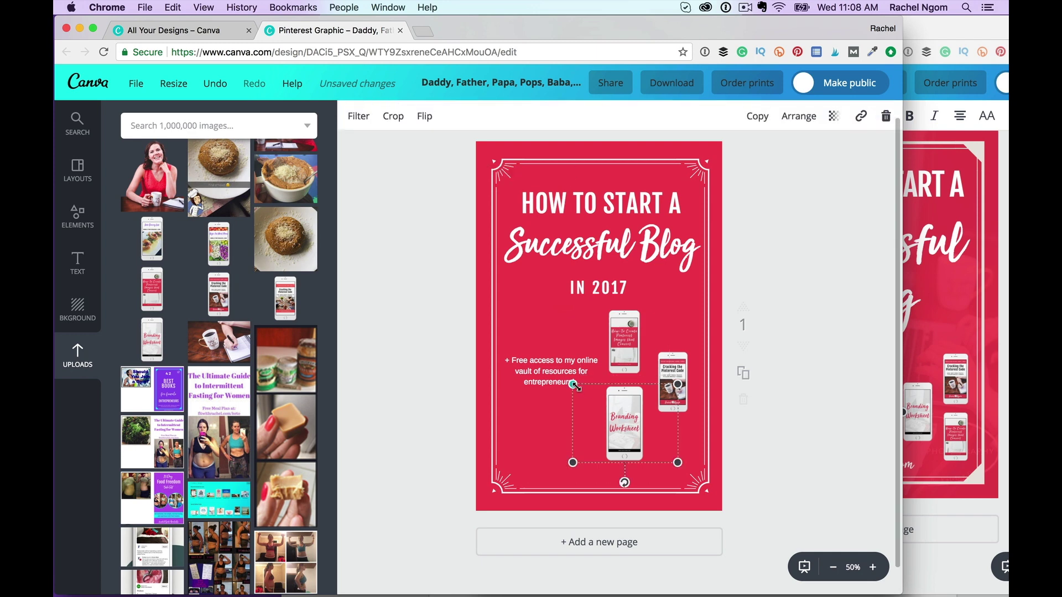
{"action": "left_click_drag", "start_coordinate": [572, 383], "coordinate": [600, 404]}
{"action": "left_click_drag", "start_coordinate": [652, 426], "coordinate": [636, 409]}
{"action": "left_click_drag", "start_coordinate": [672, 371], "coordinate": [675, 366]}
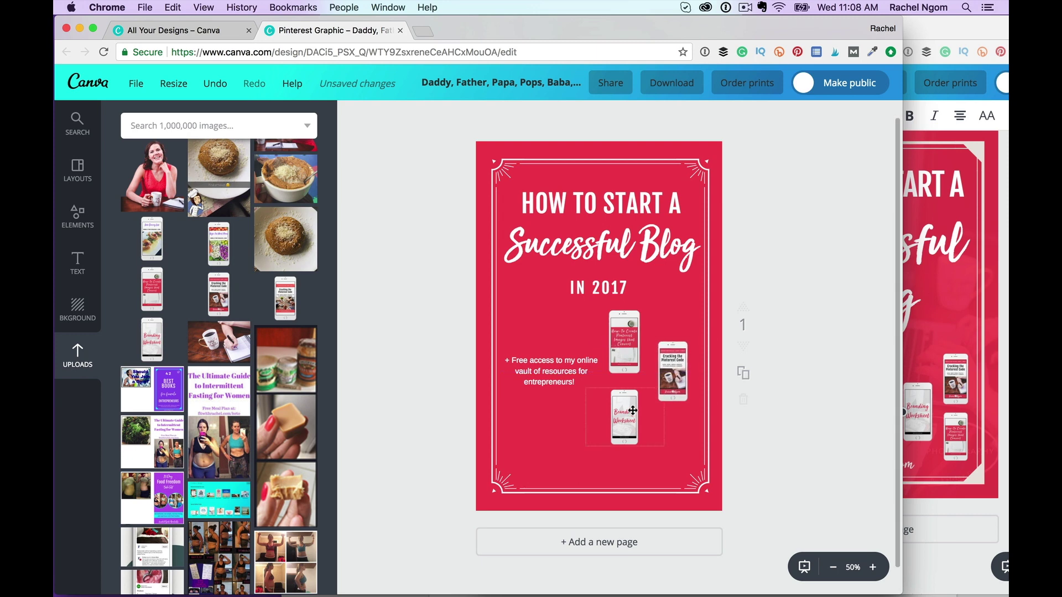
{"action": "left_click", "coordinate": [627, 373]}
{"action": "left_click_drag", "start_coordinate": [580, 308], "coordinate": [629, 340]}
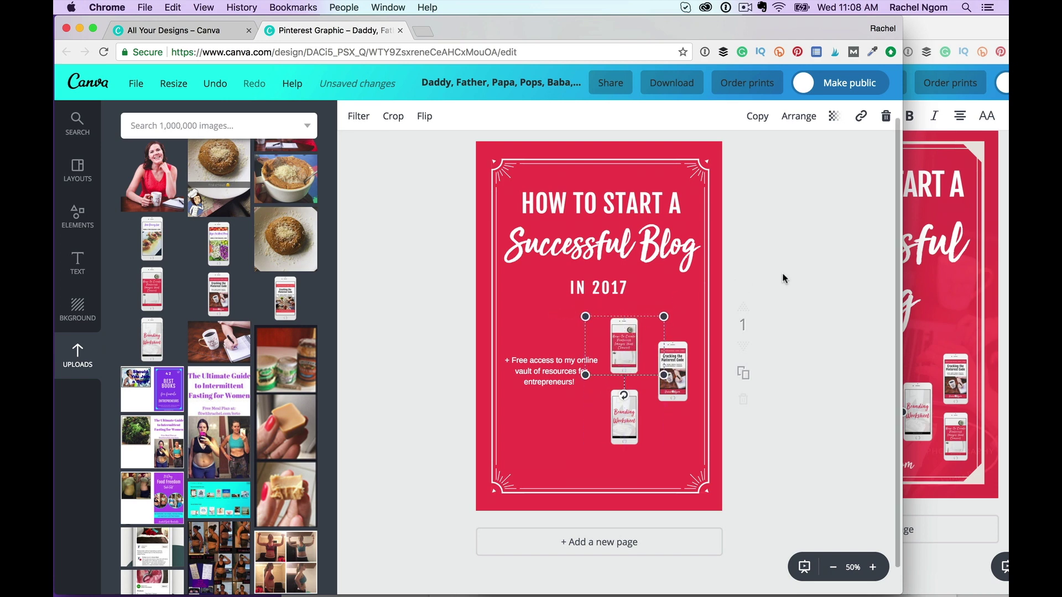
{"action": "left_click", "coordinate": [811, 240]}
From the Logos uploads folder, swap a wrong logo for the white logo, shrunk to the bottom centre.
{"action": "left_click", "coordinate": [77, 354]}
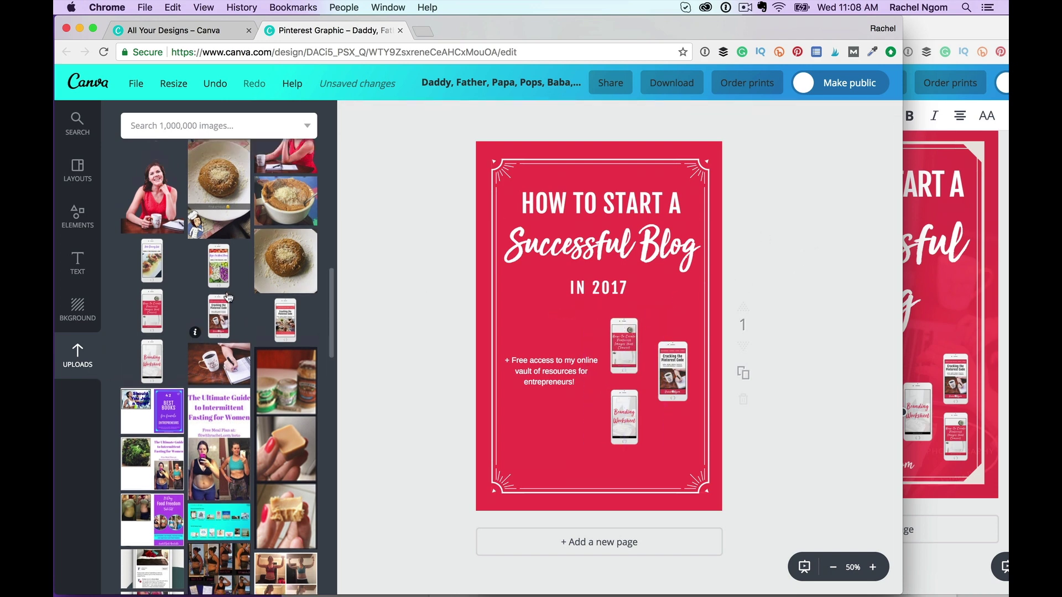
{"action": "left_click", "coordinate": [219, 188]}
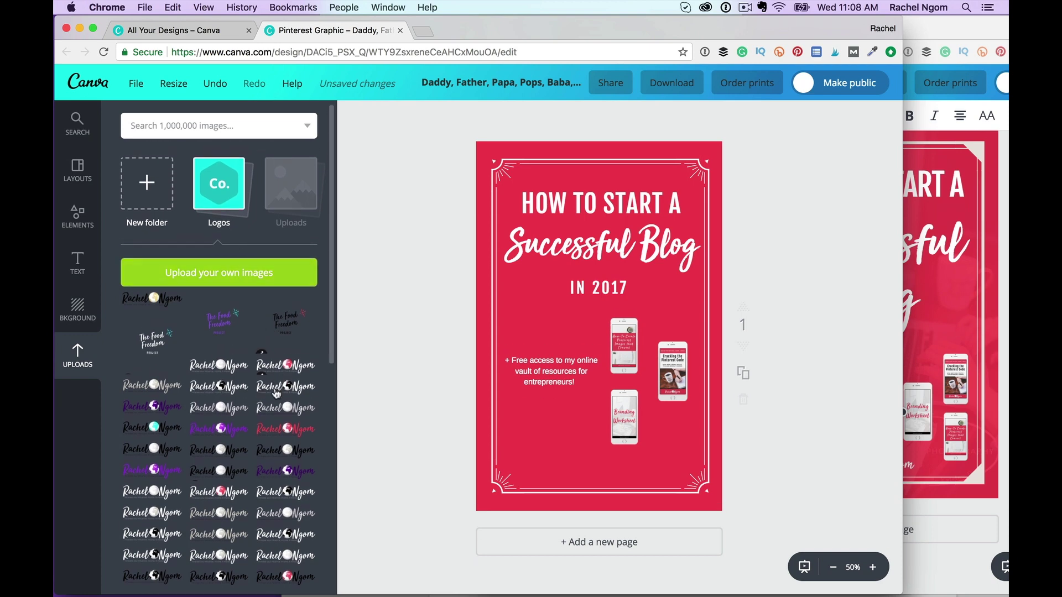
{"action": "scroll", "coordinate": [277, 396], "scroll_direction": "down", "scroll_amount": 2}
{"action": "scroll", "coordinate": [277, 397], "scroll_direction": "down", "scroll_amount": 1}
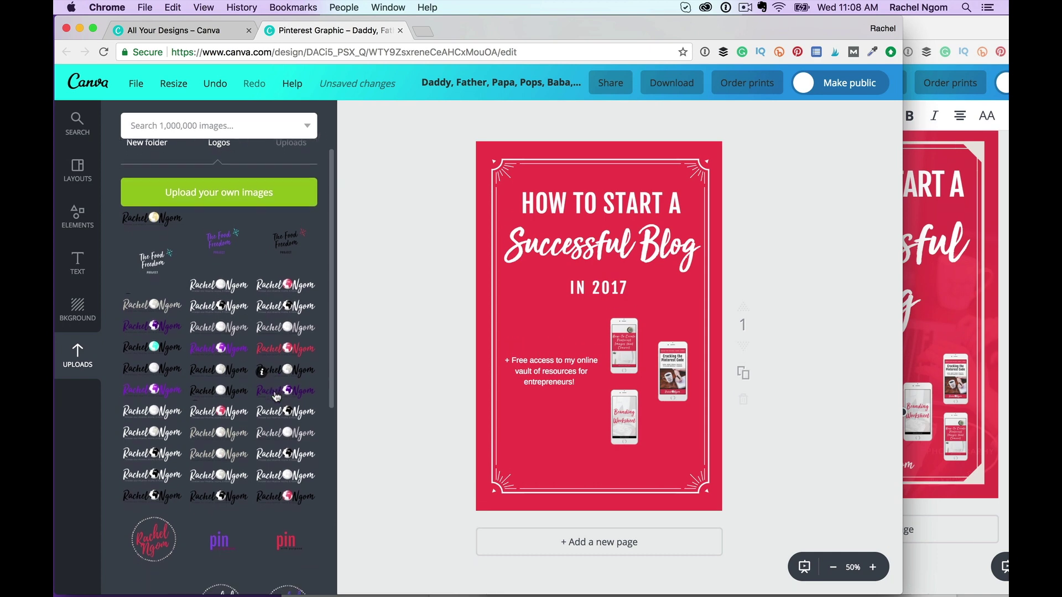
{"action": "left_click", "coordinate": [229, 330]}
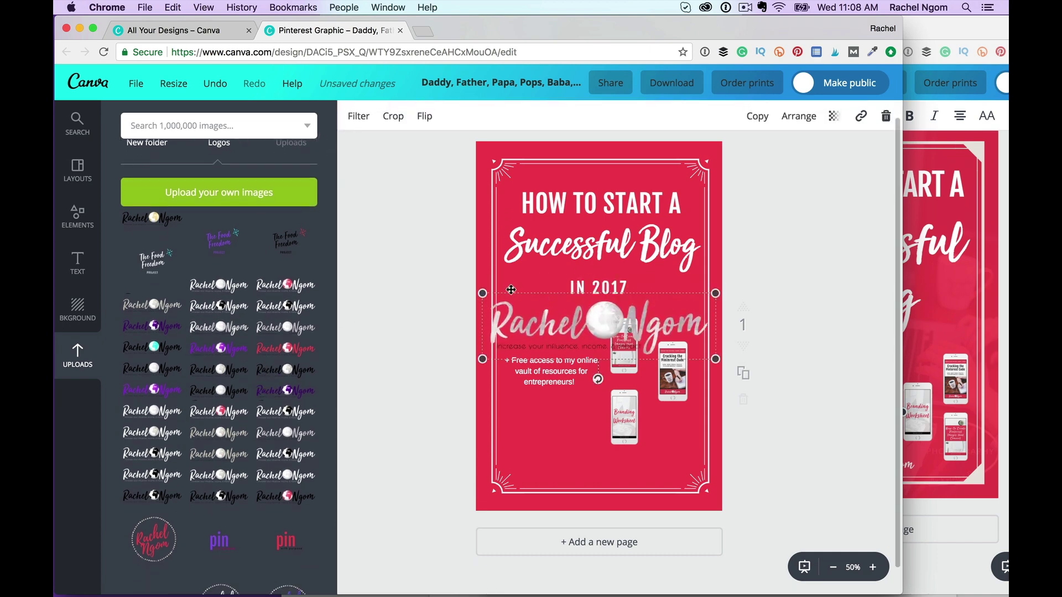
{"action": "left_click_drag", "start_coordinate": [482, 293], "coordinate": [616, 476]}
{"action": "key", "text": "Delete"}
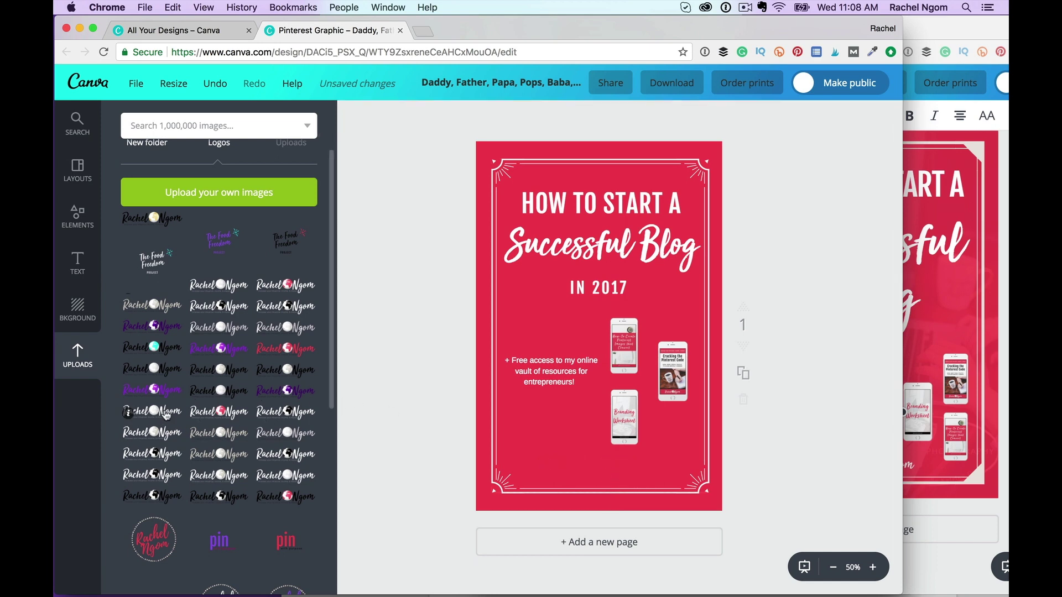
{"action": "left_click", "coordinate": [219, 286]}
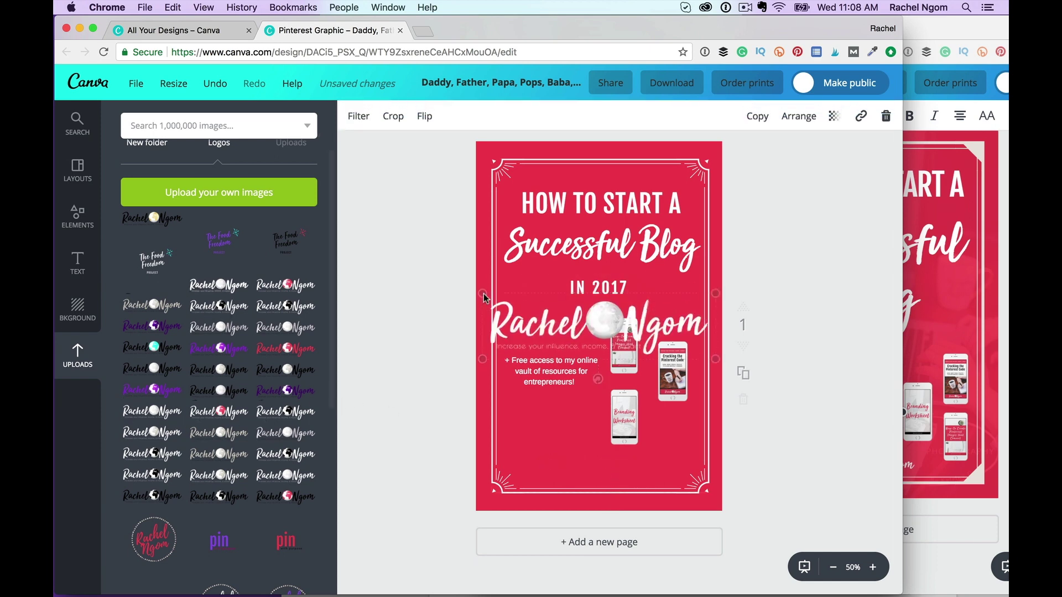
{"action": "left_click_drag", "start_coordinate": [482, 294], "coordinate": [602, 470]}
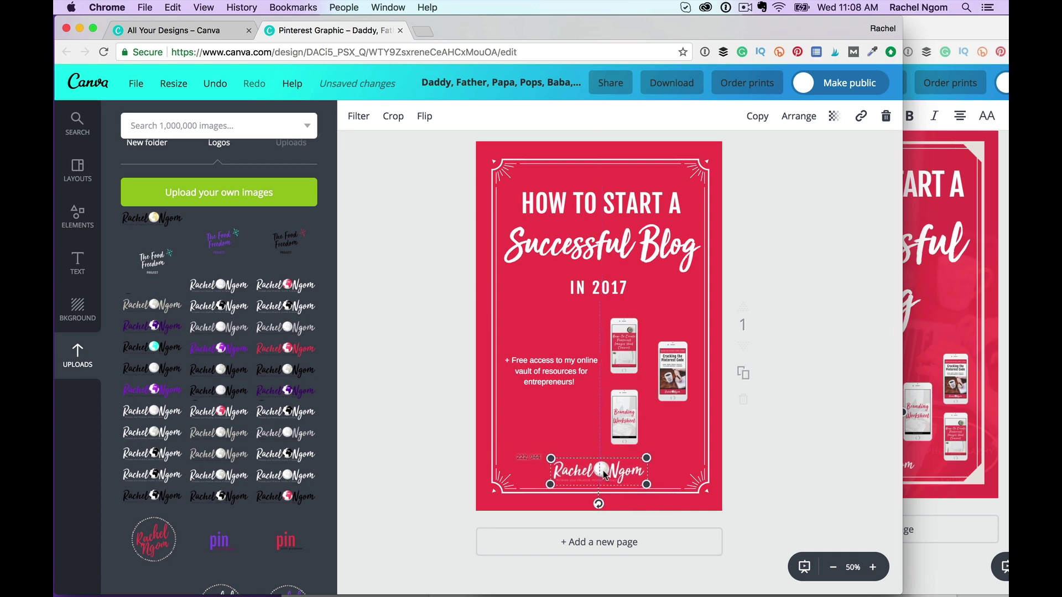
{"action": "left_click", "coordinate": [819, 244]}
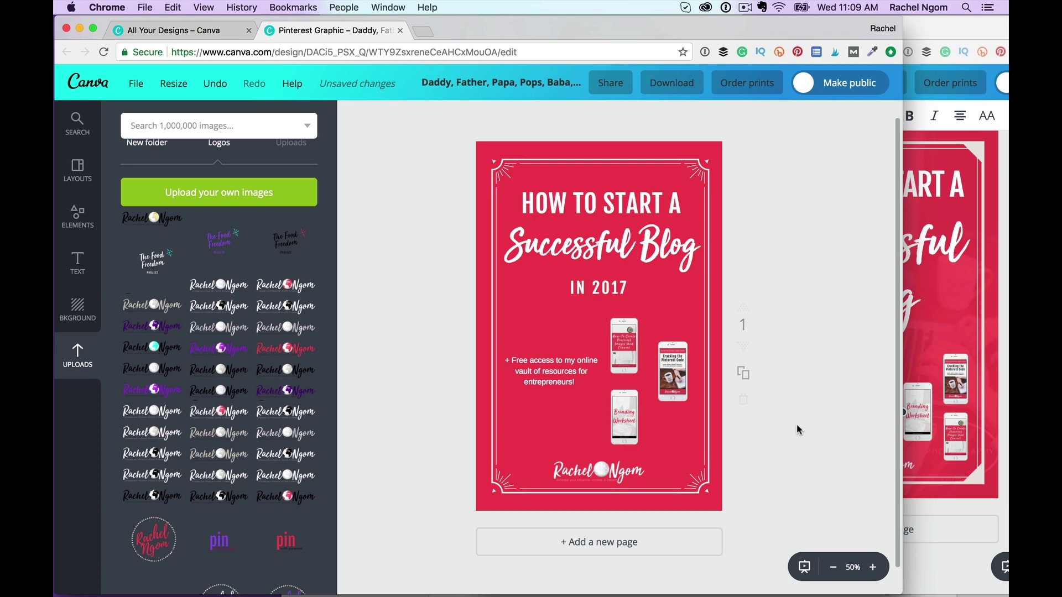
{"action": "scroll", "coordinate": [796, 424], "scroll_direction": "down", "scroll_amount": 1}
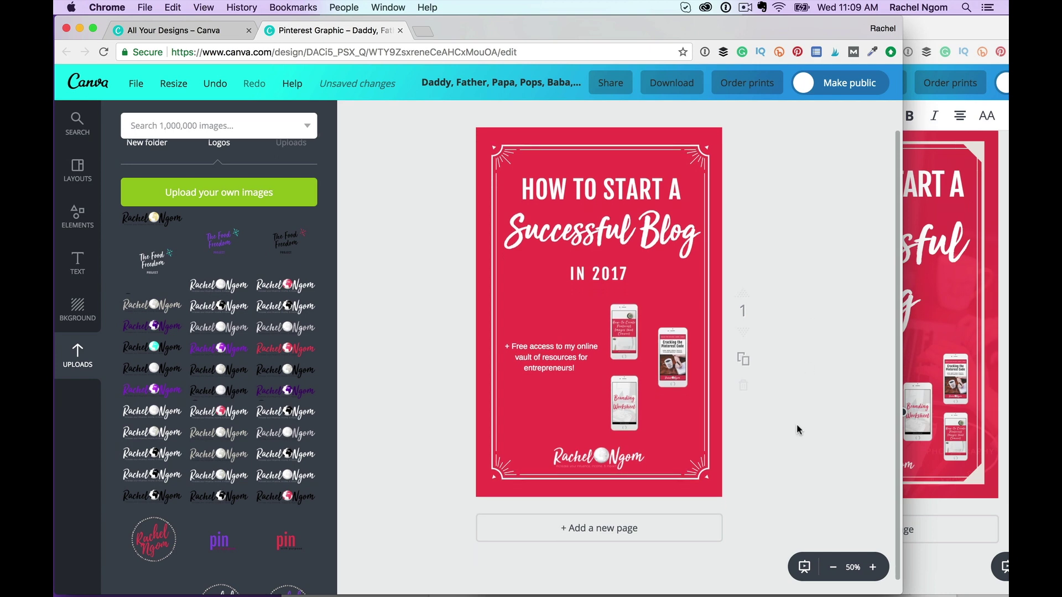
Duplicate page 1 into an identical second page, then bring the All Your Designs tab forward.
{"action": "left_click", "coordinate": [744, 362]}
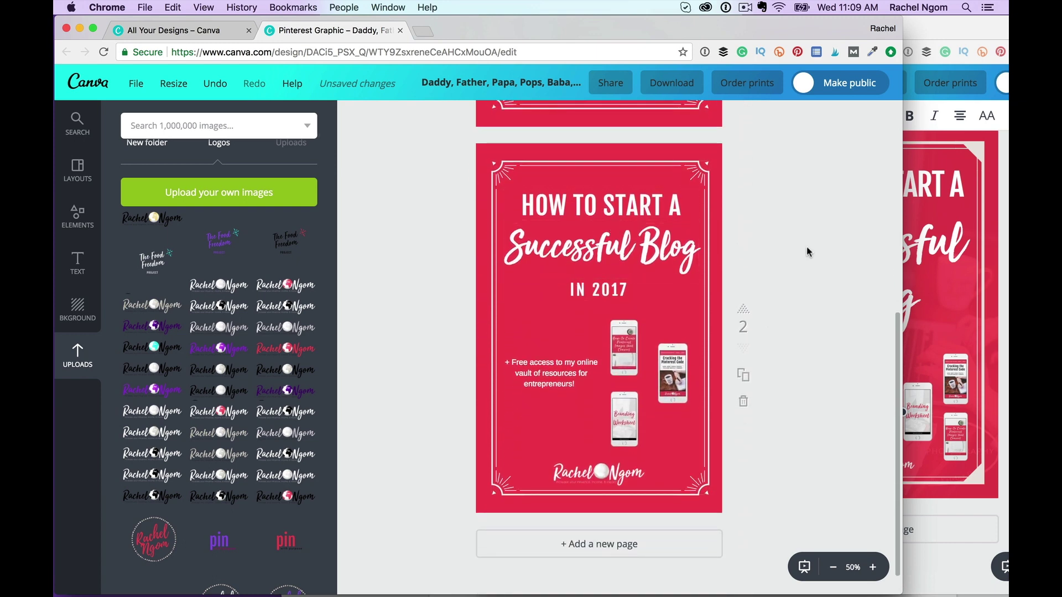
{"action": "scroll", "coordinate": [439, 193], "scroll_direction": "up", "scroll_amount": 7}
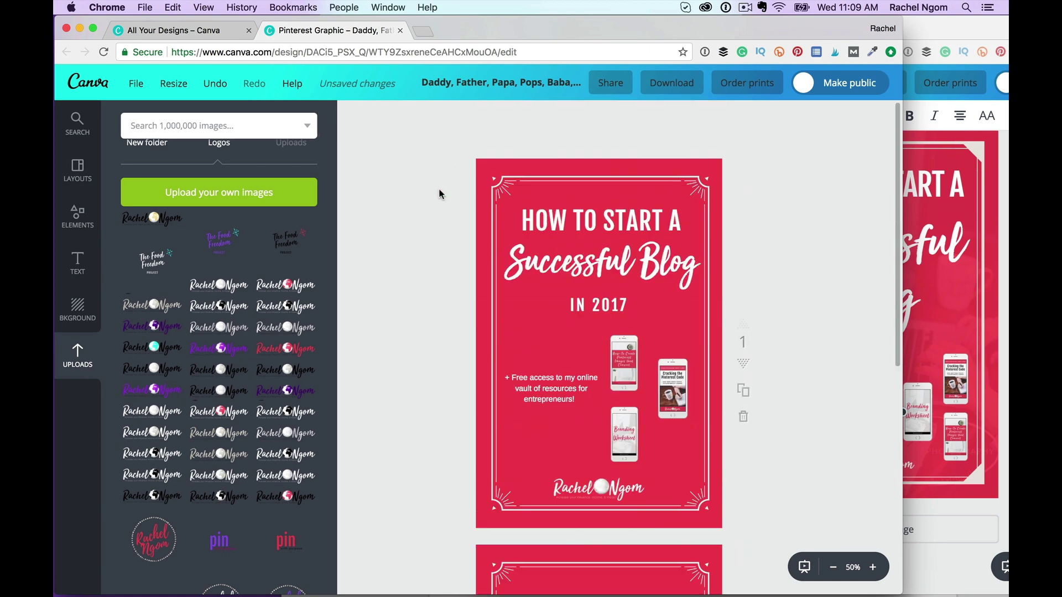
{"action": "scroll", "coordinate": [439, 193], "scroll_direction": "down", "scroll_amount": 1}
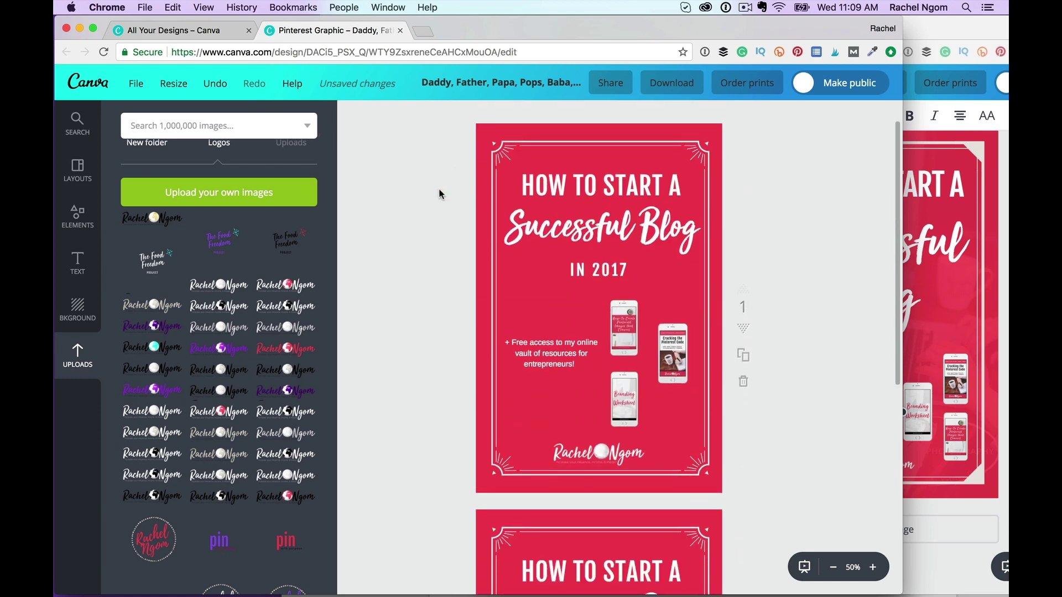
{"action": "left_click", "coordinate": [180, 30]}
{"action": "scroll", "coordinate": [479, 325], "scroll_direction": "down", "scroll_amount": 1}
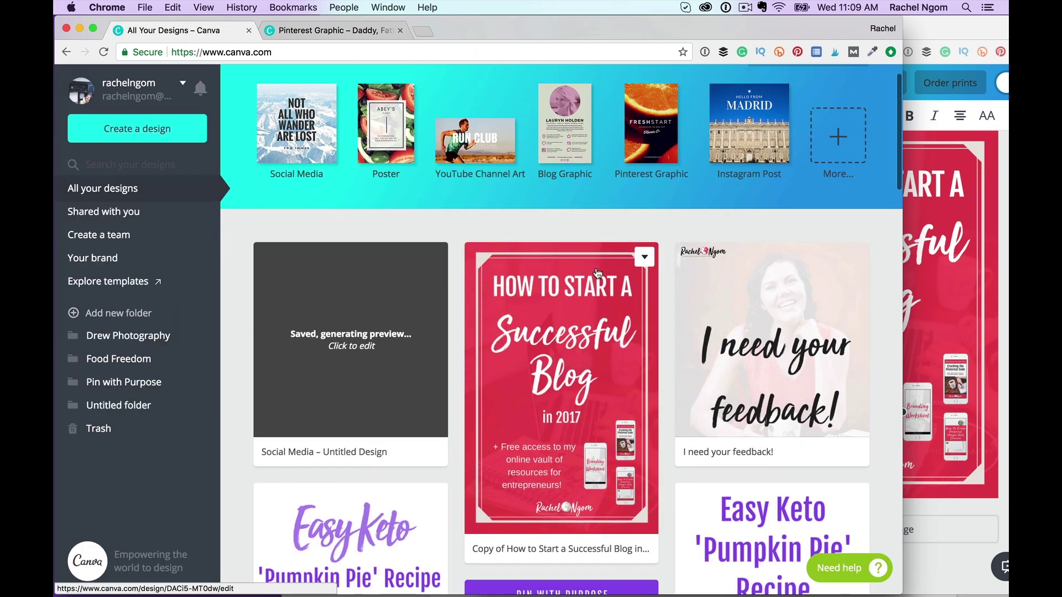
{"action": "left_click", "coordinate": [644, 257]}
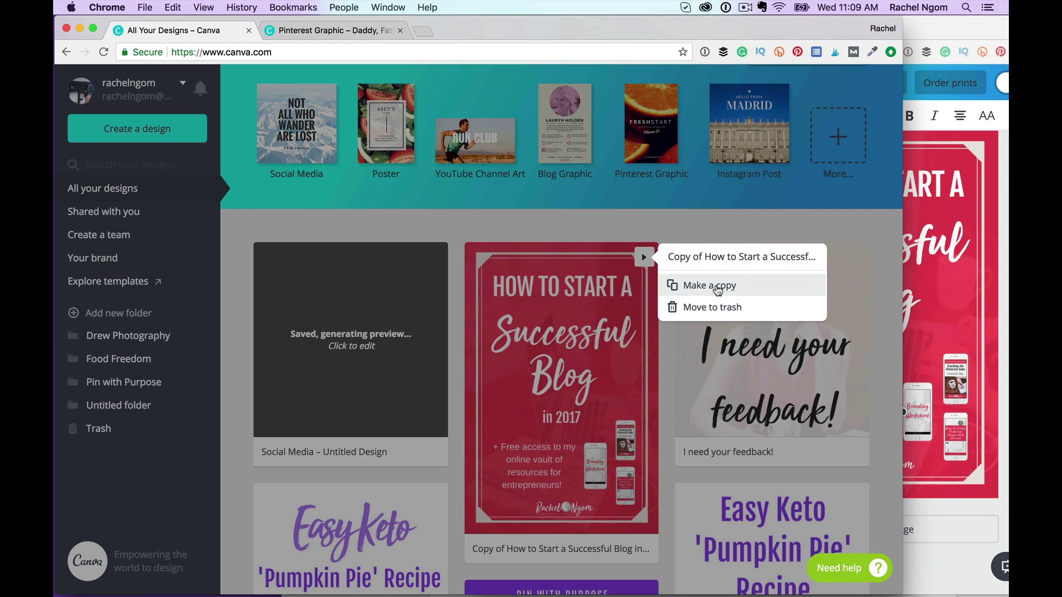
{"action": "left_click", "coordinate": [740, 236]}
{"action": "scroll", "coordinate": [740, 237], "scroll_direction": "down", "scroll_amount": 3}
{"action": "scroll", "coordinate": [739, 234], "scroll_direction": "down", "scroll_amount": 5}
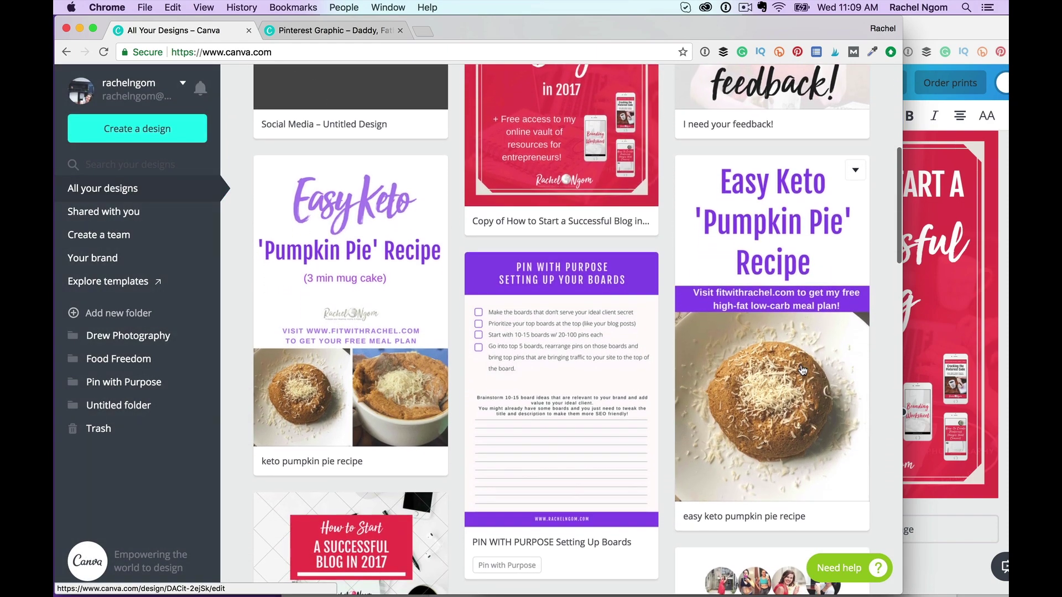
{"action": "scroll", "coordinate": [803, 369], "scroll_direction": "up", "scroll_amount": 2}
{"action": "left_click", "coordinate": [855, 265]}
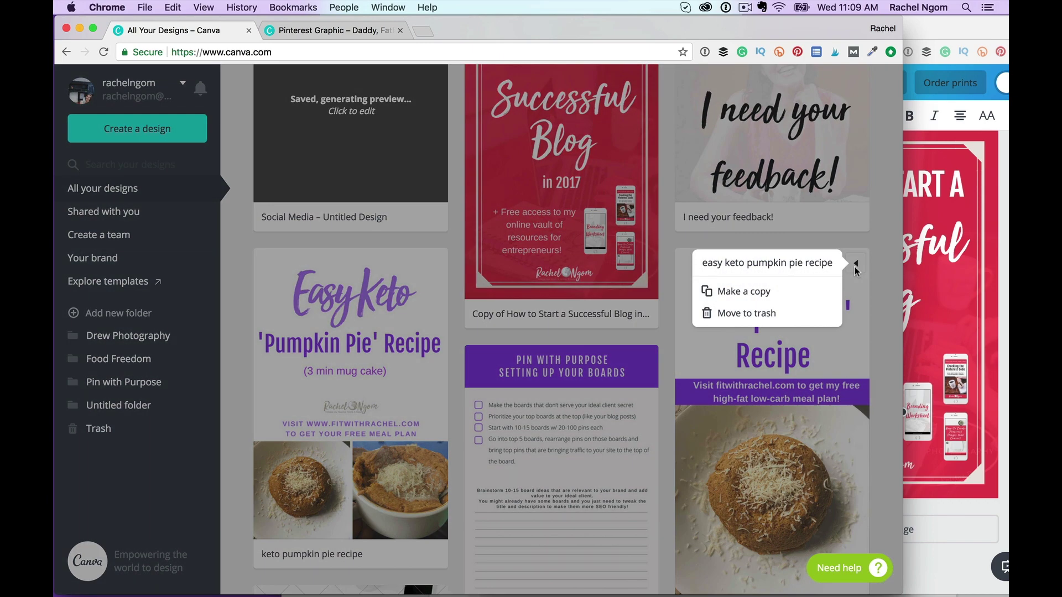
{"action": "left_click", "coordinate": [888, 250]}
{"action": "scroll", "coordinate": [888, 250], "scroll_direction": "up", "scroll_amount": 5}
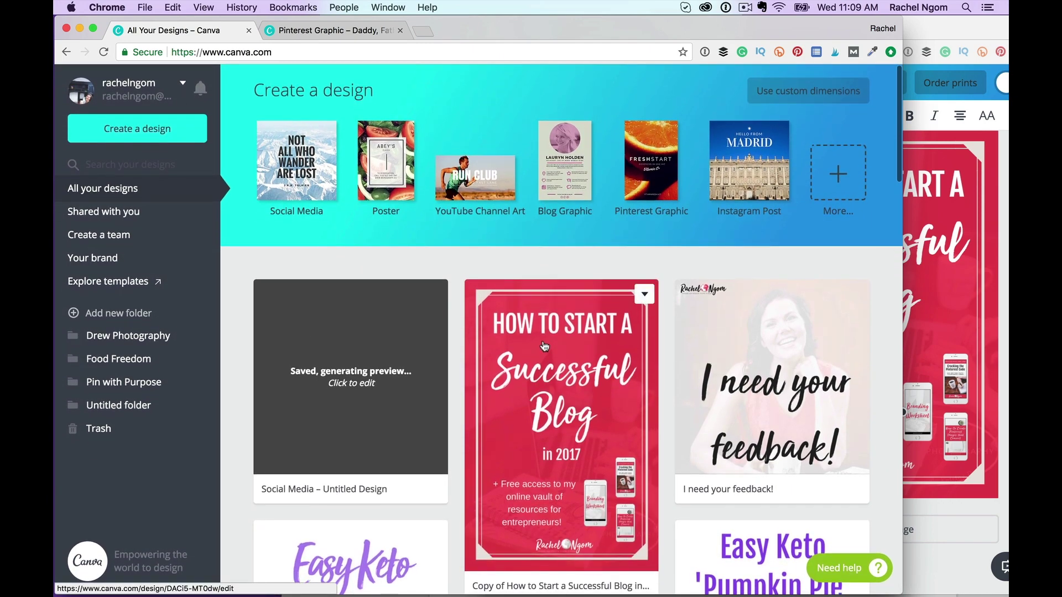
{"action": "scroll", "coordinate": [544, 345], "scroll_direction": "down", "scroll_amount": 1}
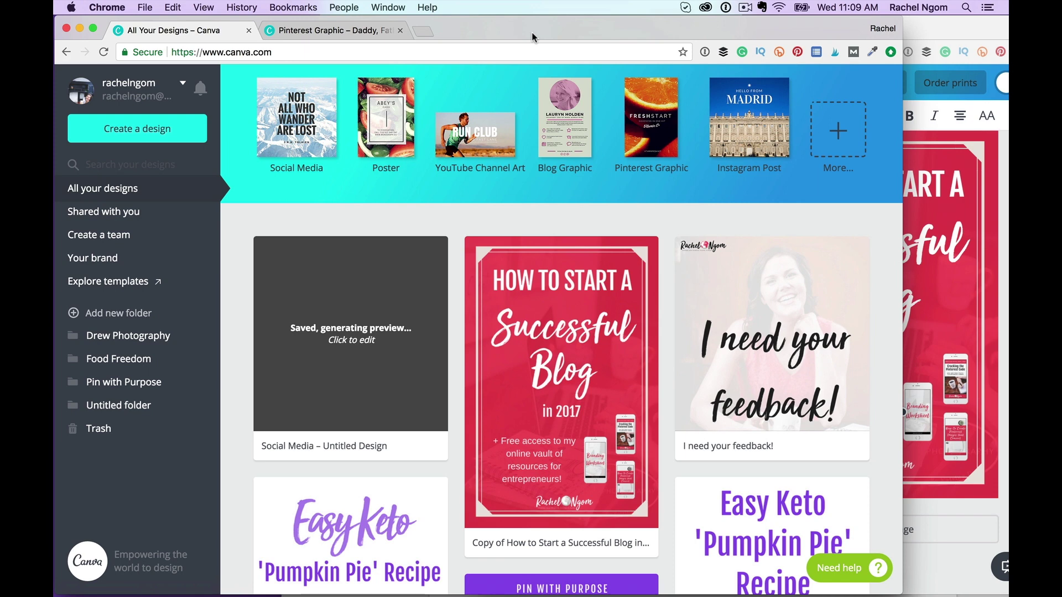
{"action": "left_click_drag", "start_coordinate": [532, 37], "coordinate": [531, 41]}
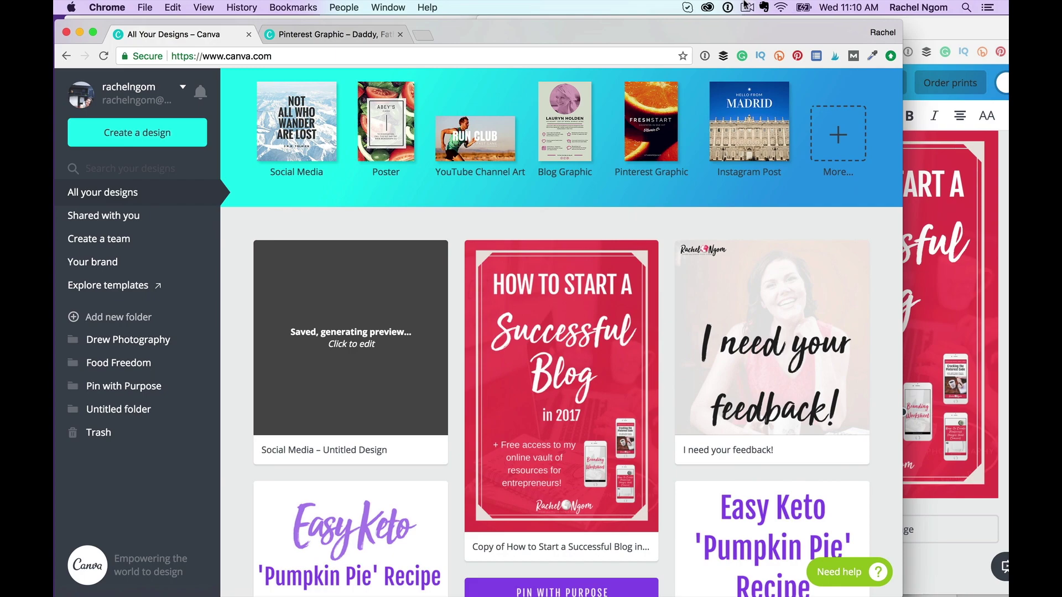